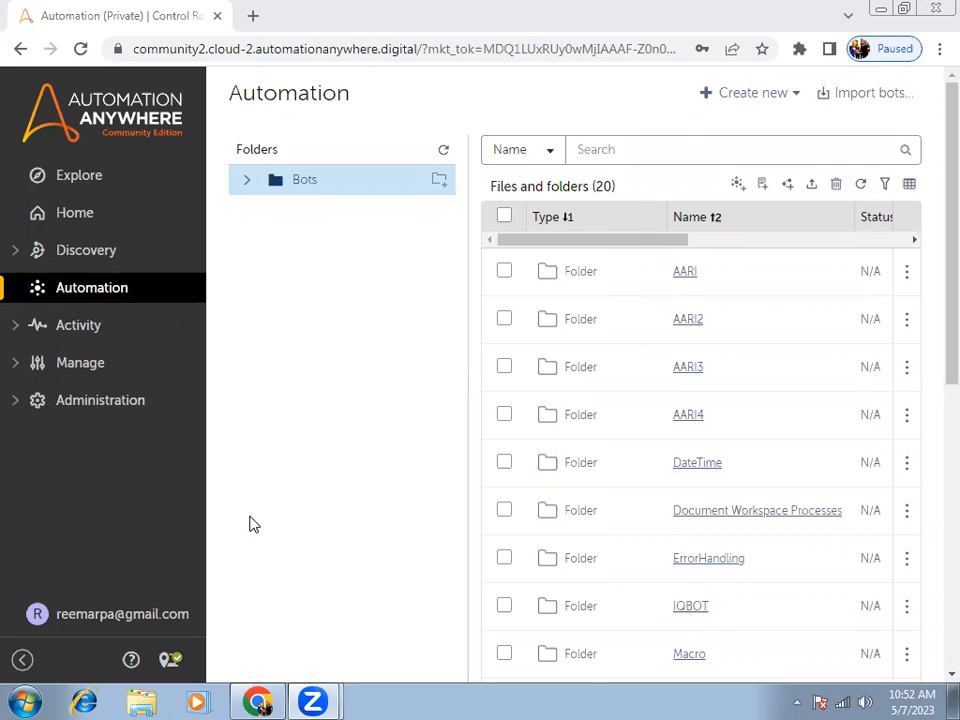
# Open the credential management area and show its list of lockers.
pyautogui.click(86, 370)
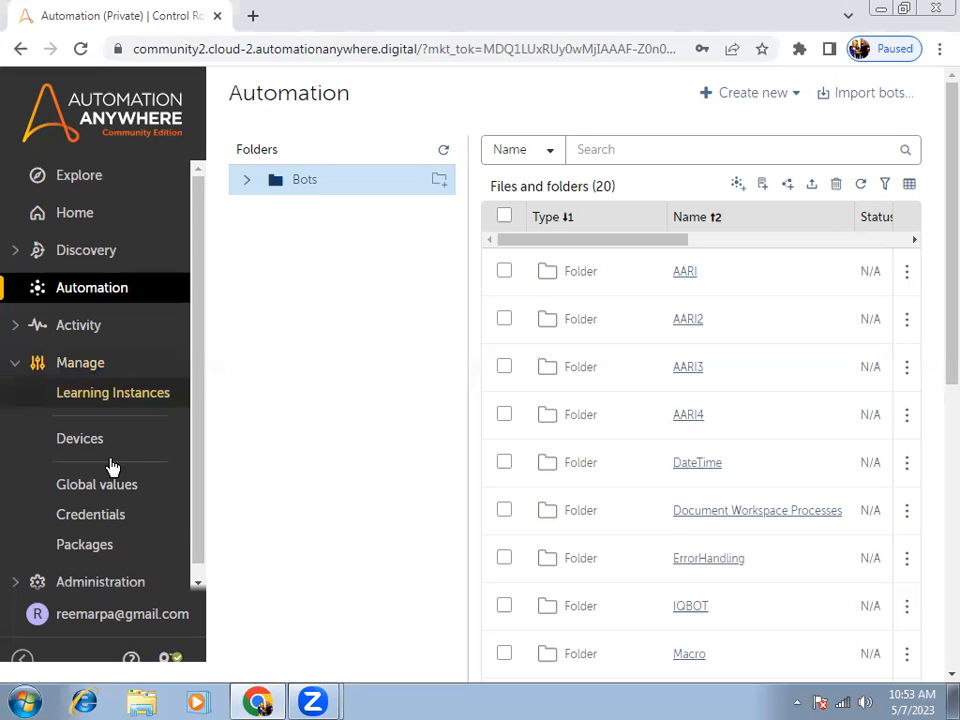
pyautogui.click(90, 516)
pyautogui.click(79, 360)
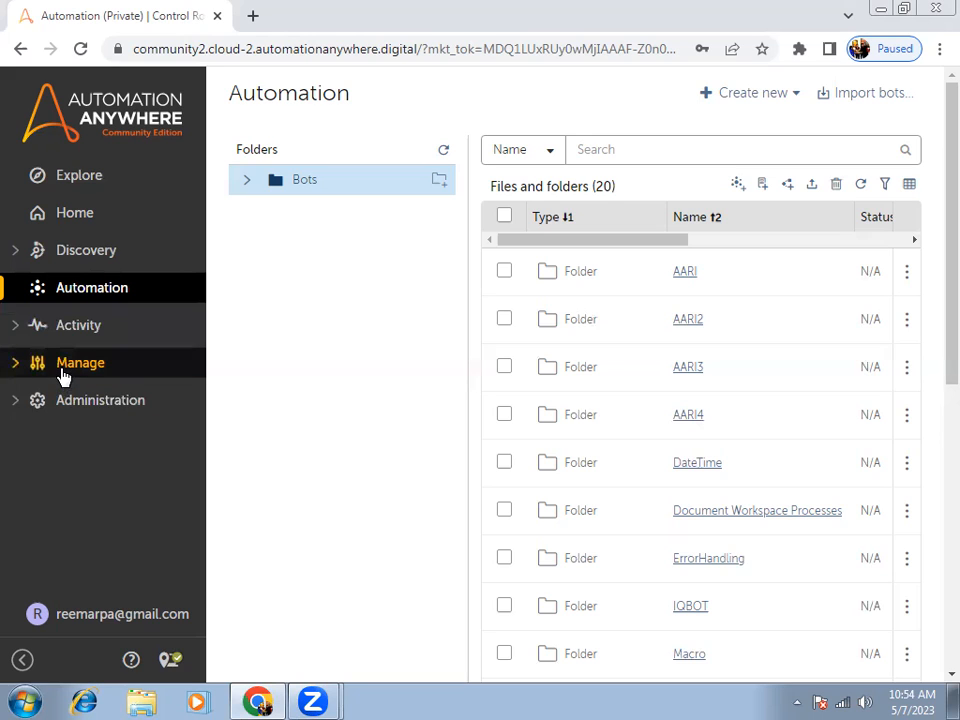
pyautogui.click(63, 375)
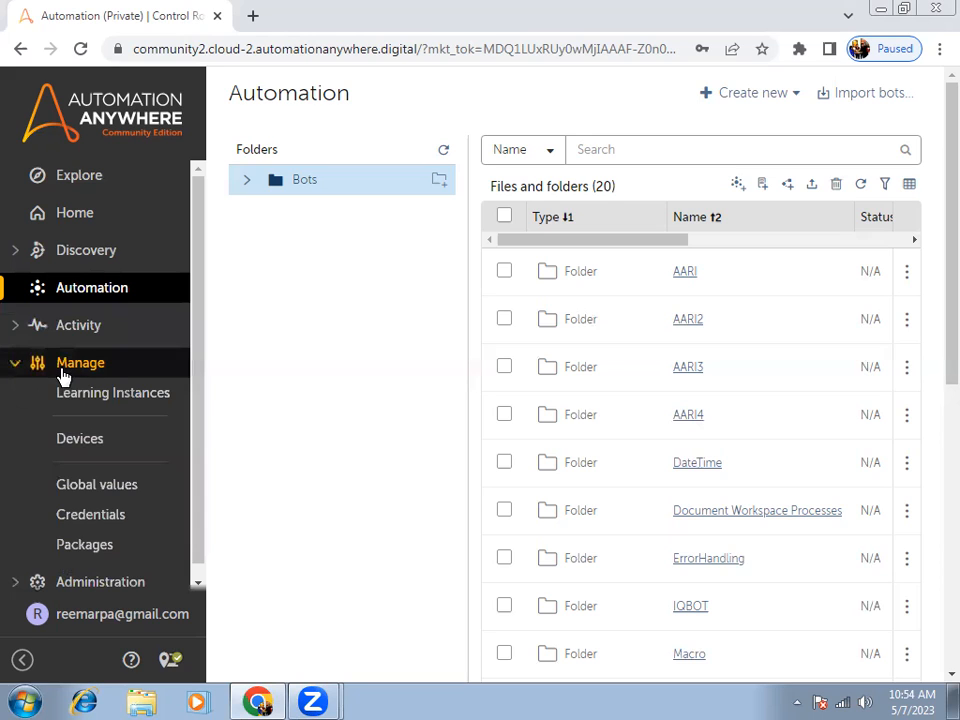
pyautogui.click(91, 516)
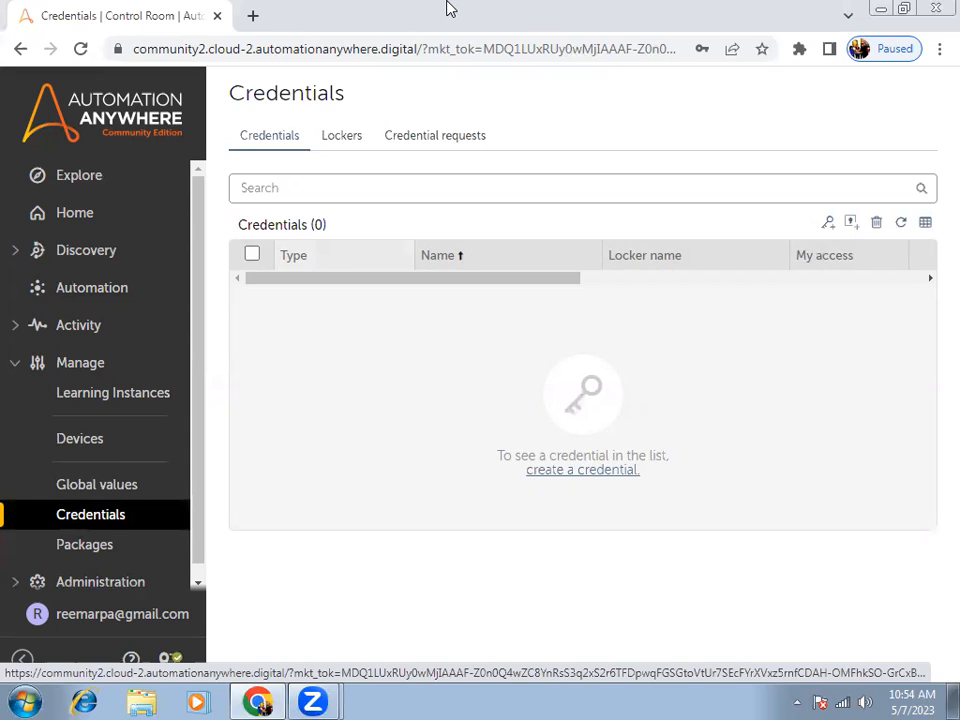
pyautogui.click(330, 142)
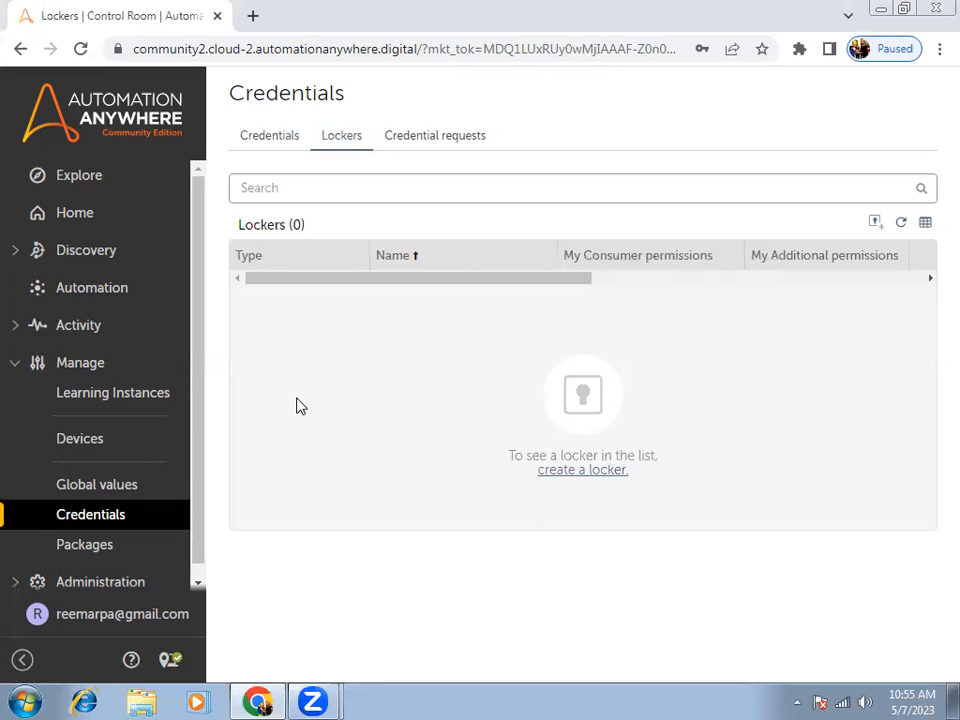
# Start a new locker and name it GmailLogin, leaving the optional description empty.
pyautogui.click(875, 224)
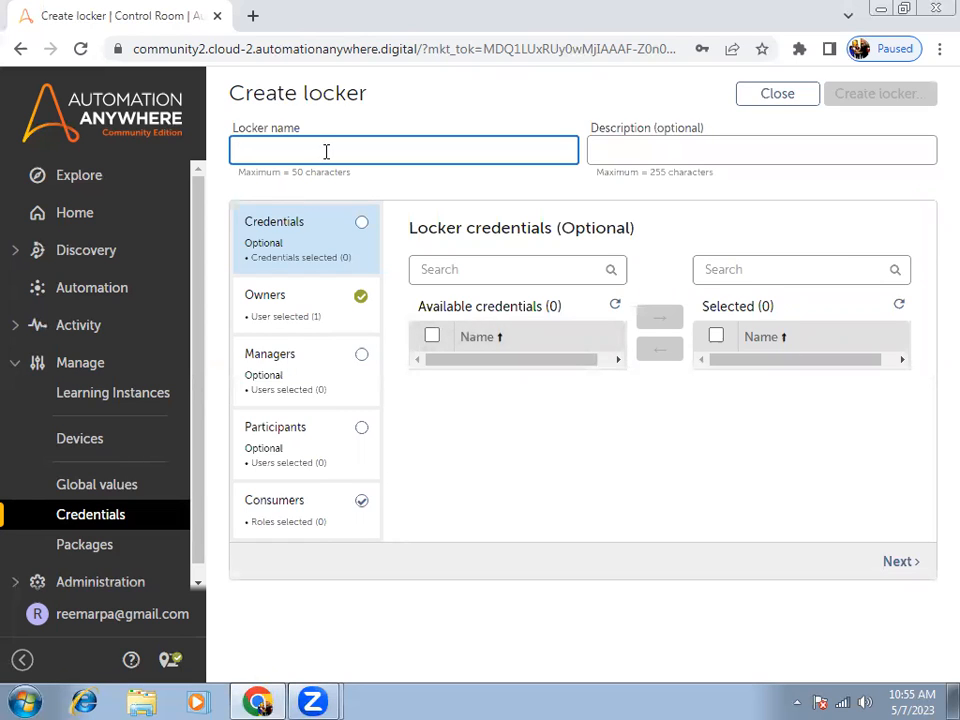
pyautogui.write('GmailLogin')
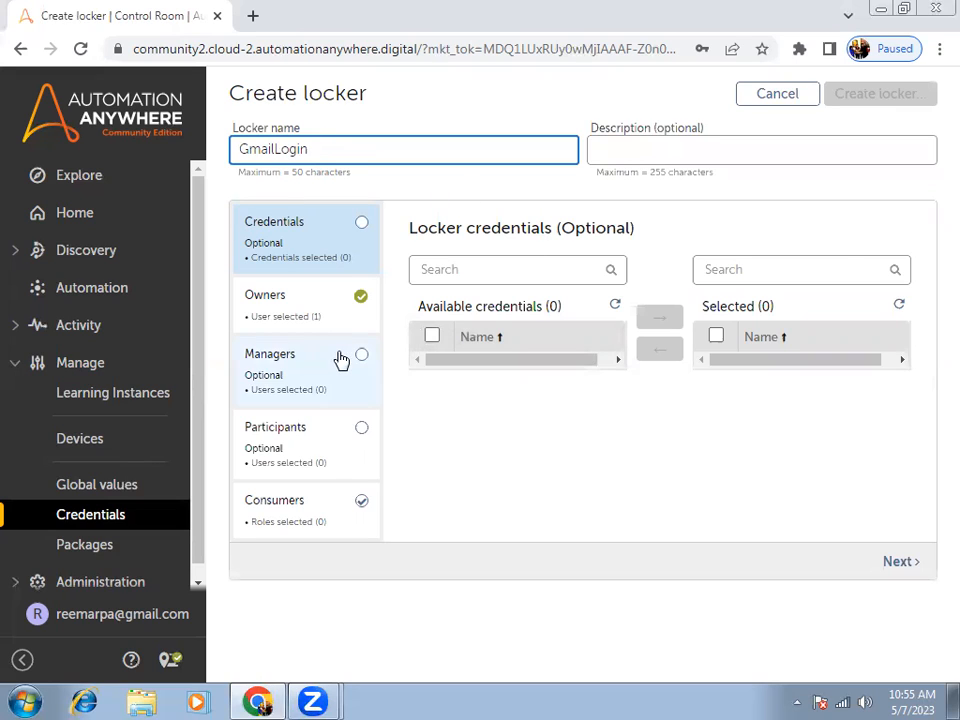
pyautogui.click(607, 157)
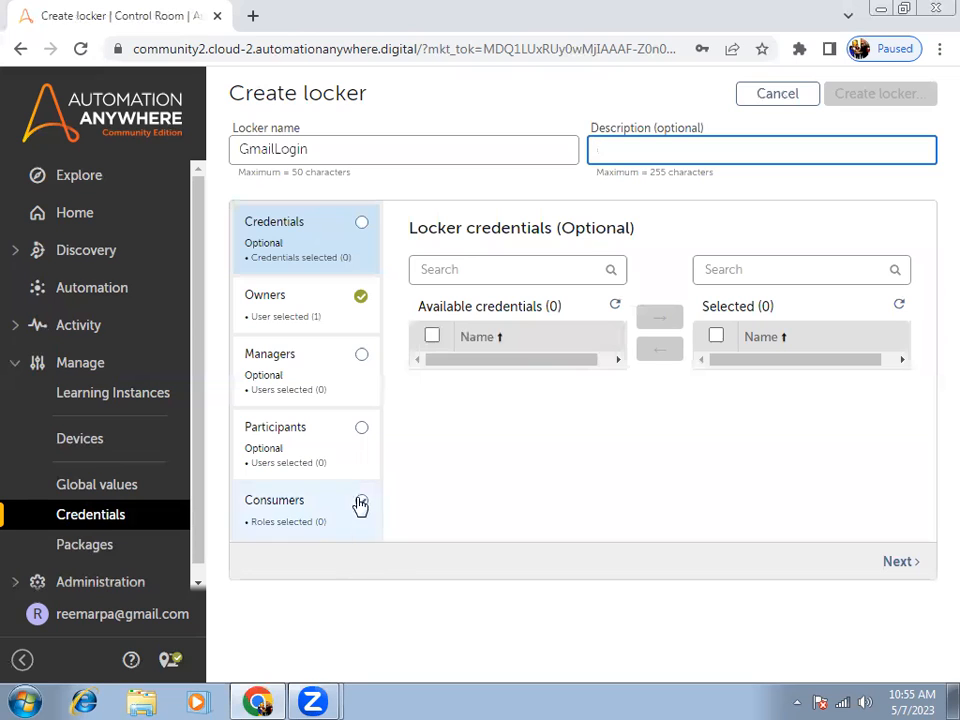
# Review the new locker's credentials, owners, managers, participants and consumers settings.
pyautogui.click(291, 246)
pyautogui.click(301, 318)
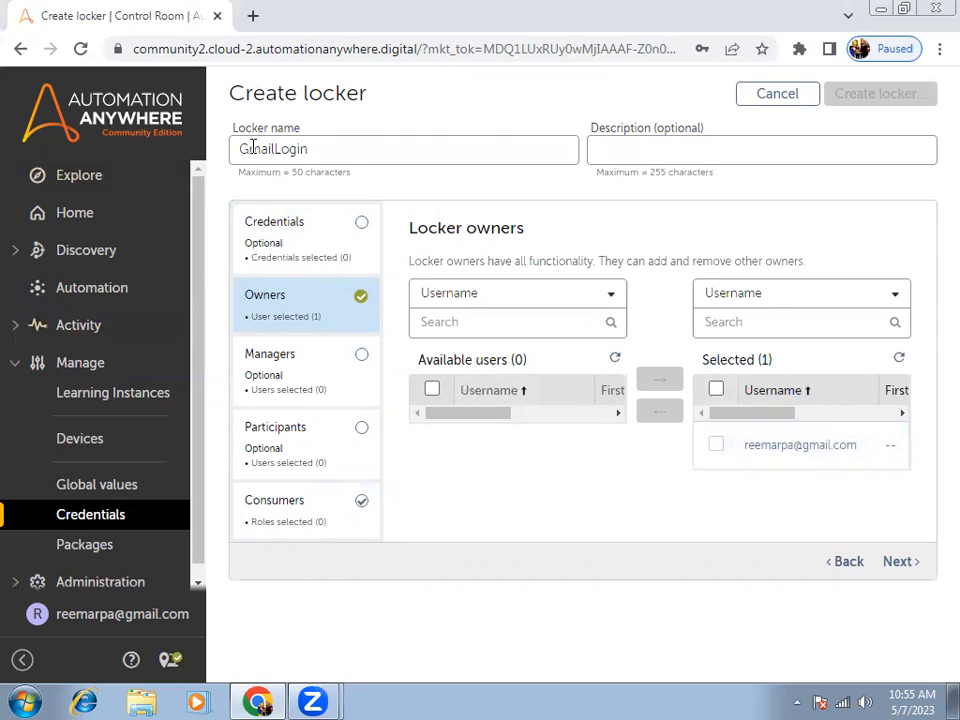
pyautogui.click(282, 399)
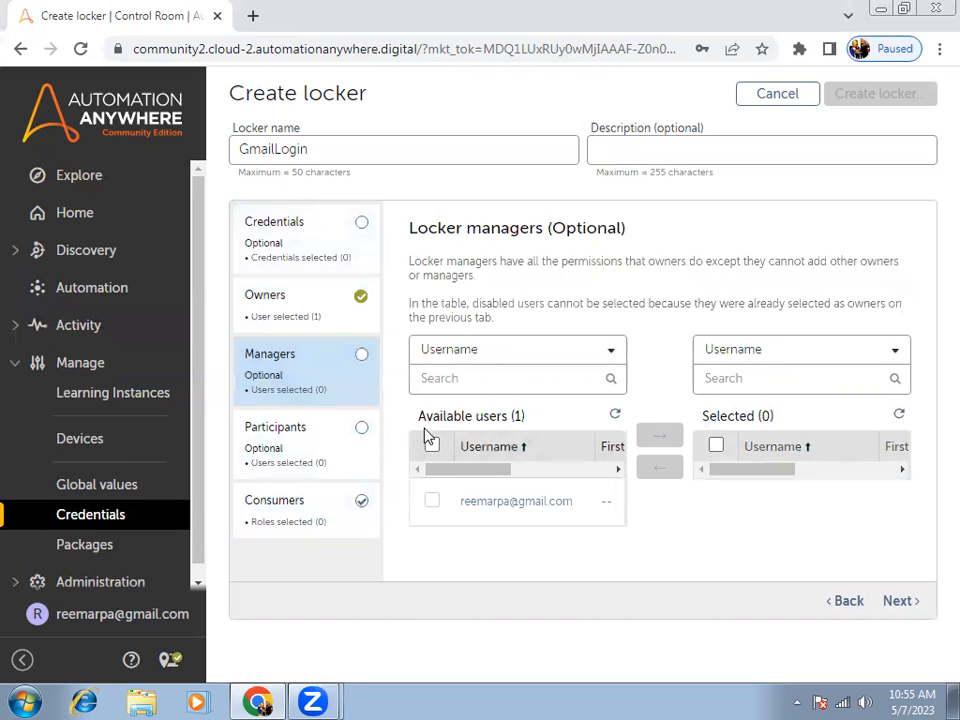
pyautogui.click(298, 437)
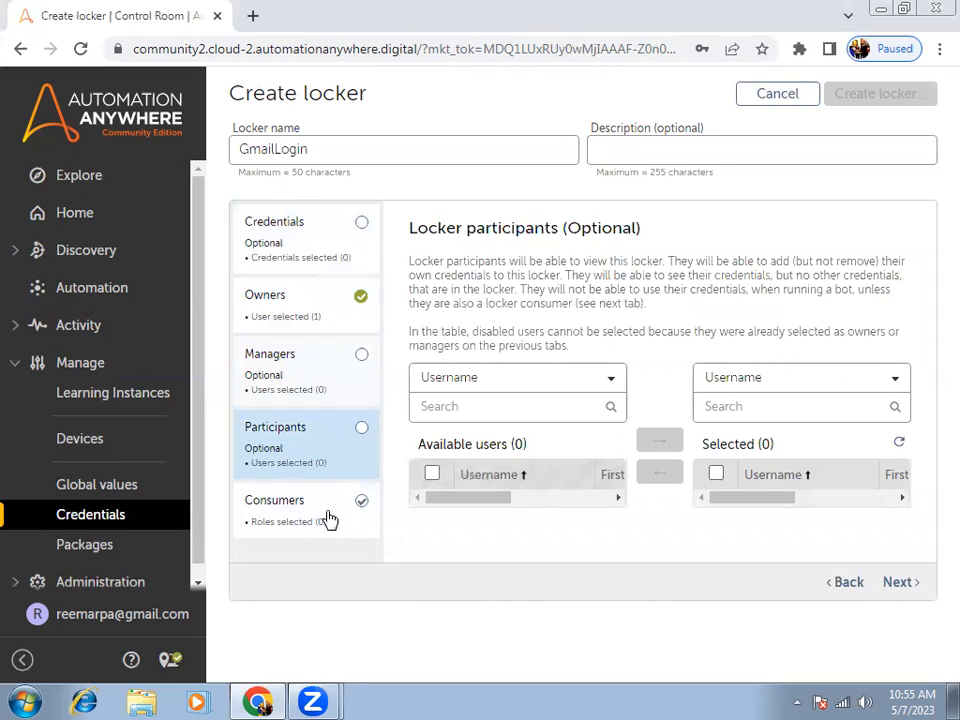
pyautogui.click(307, 516)
pyautogui.click(281, 384)
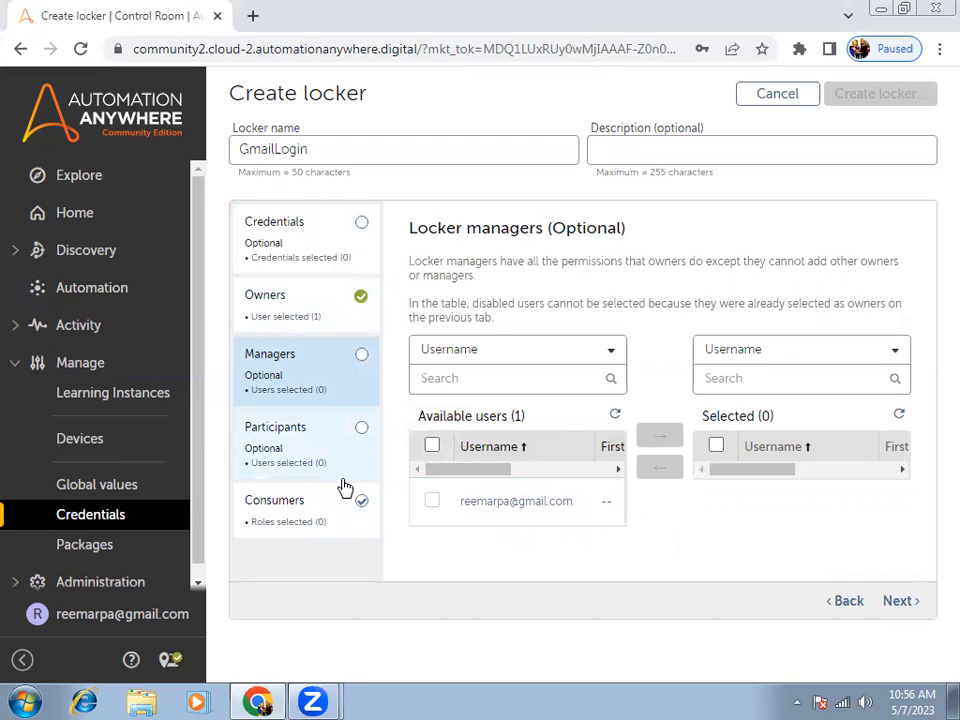
pyautogui.click(287, 455)
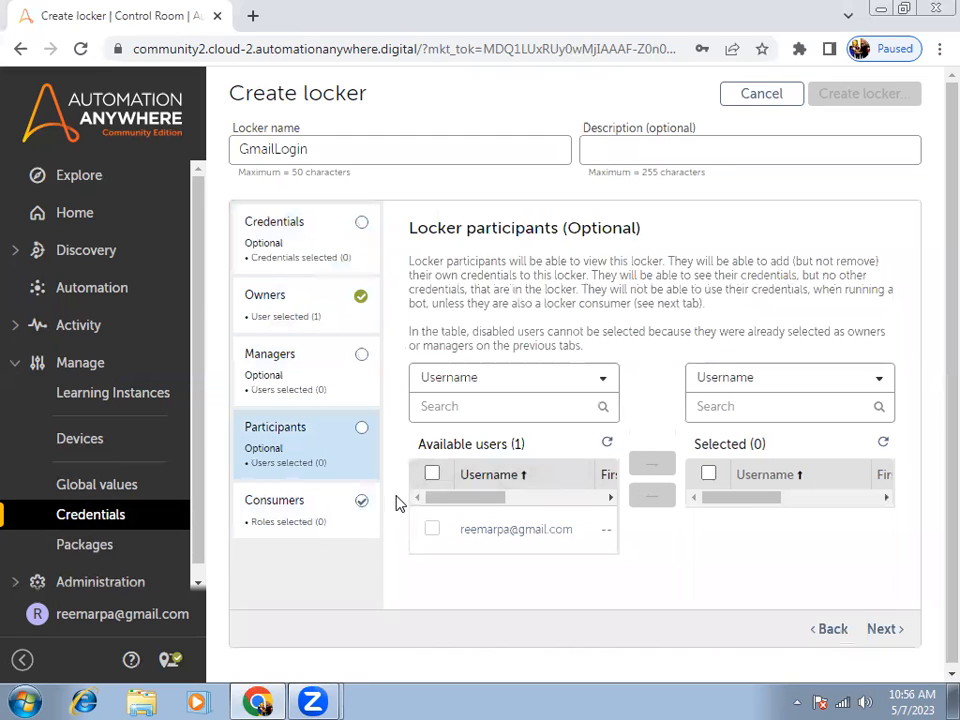
# Add the CE_user role as a consumer of the GmailLogin locker and create the locker.
pyautogui.click(334, 508)
pyautogui.click(432, 430)
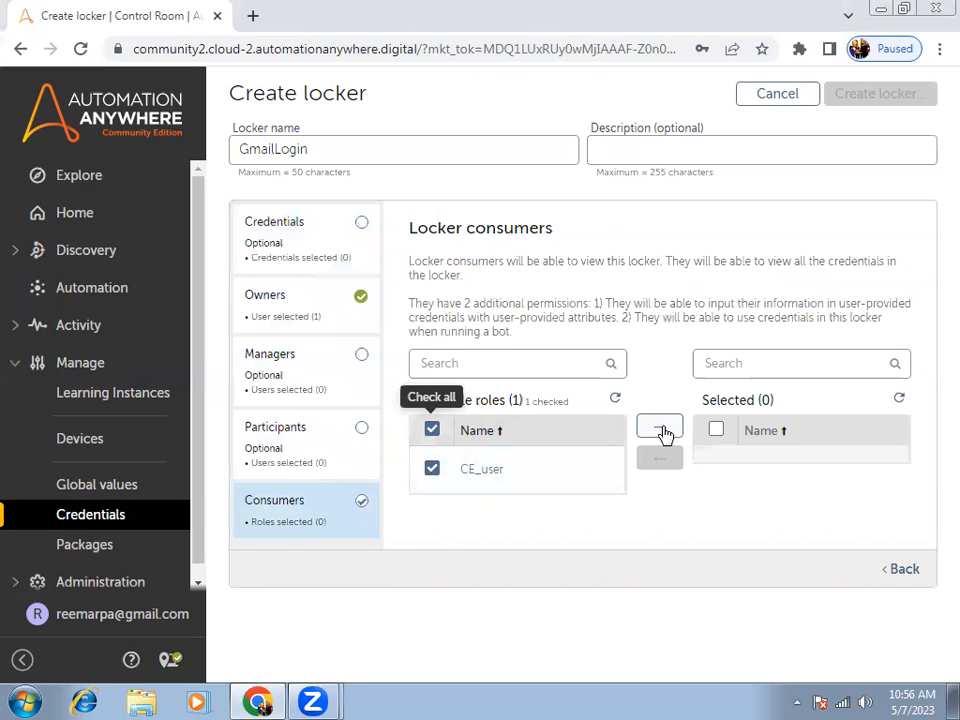
pyautogui.click(662, 430)
pyautogui.click(890, 99)
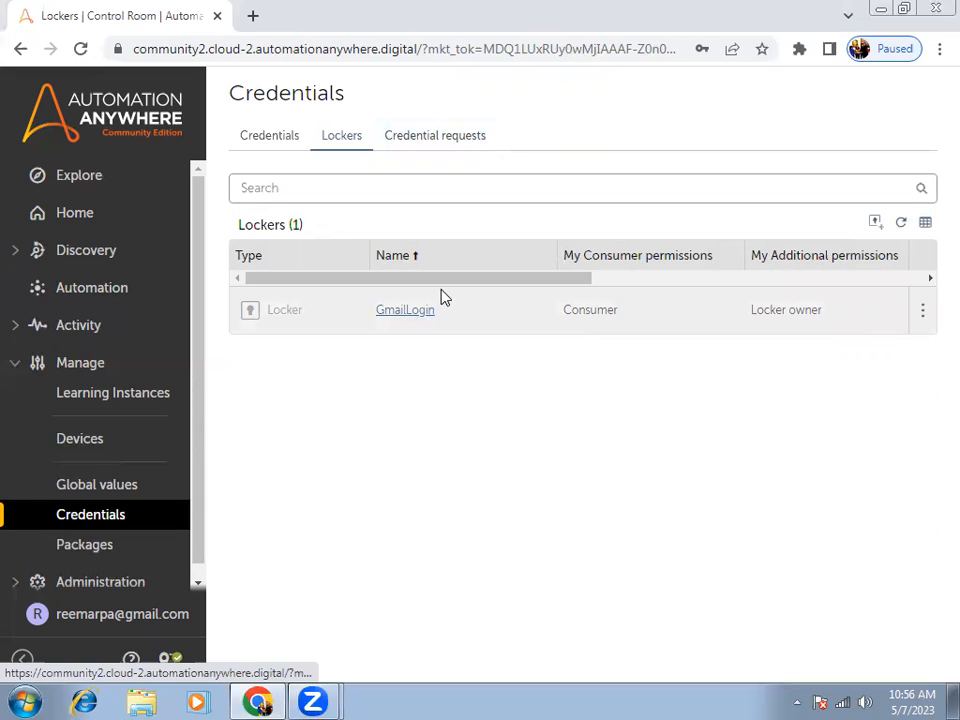
# Start a new credential and name it GmailUserIDAndPassword.
pyautogui.click(267, 143)
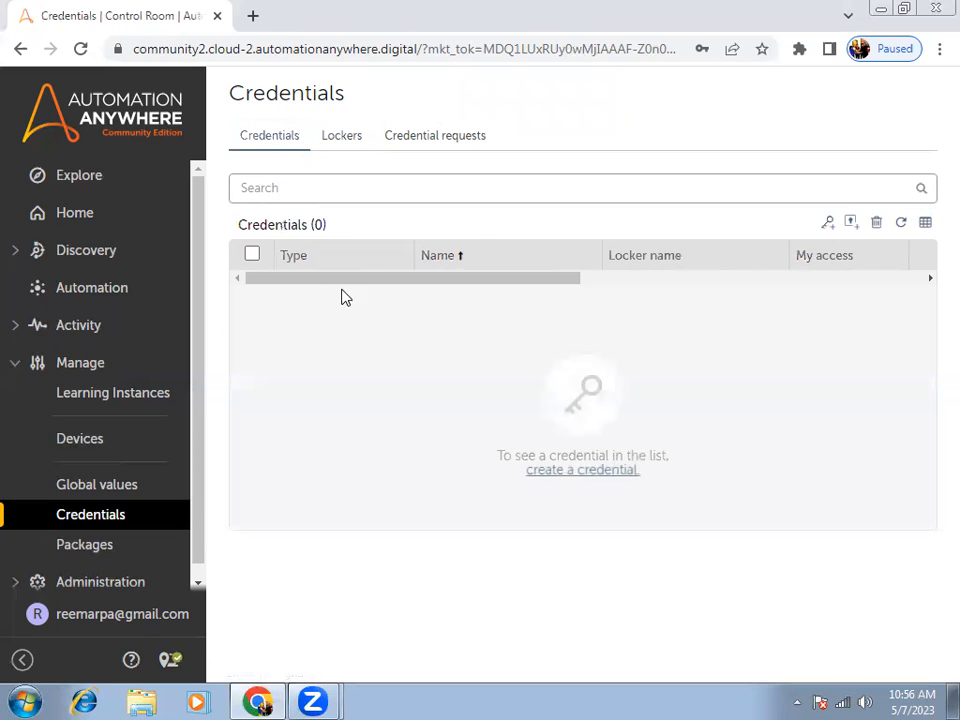
pyautogui.click(826, 226)
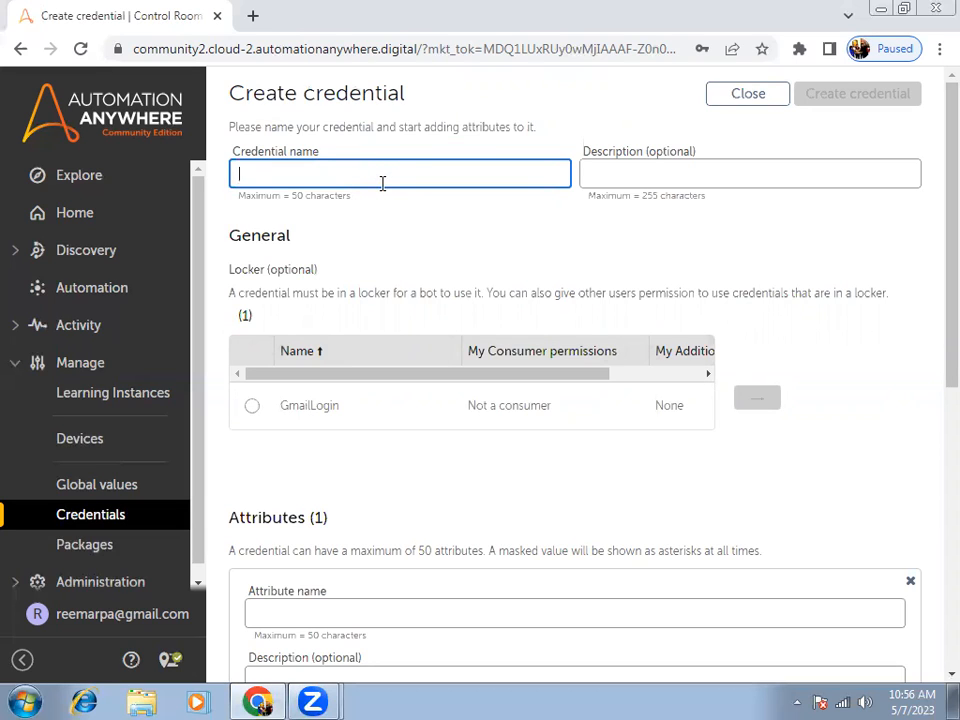
pyautogui.write('GmailUser')
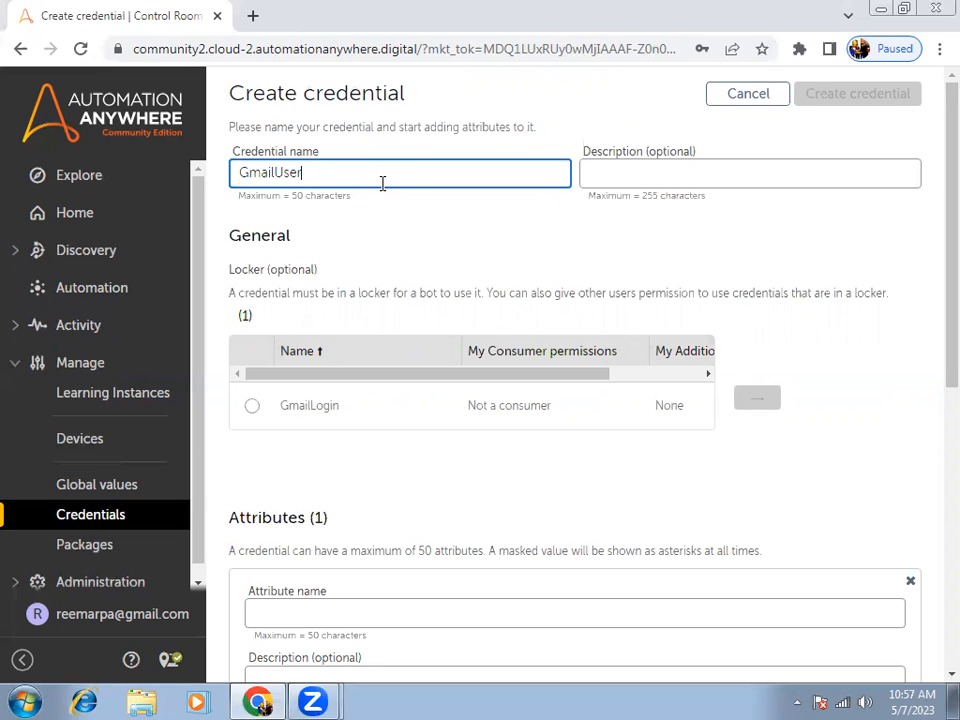
pyautogui.write('IDAndPassword')
pyautogui.scroll(-3, 490, 344)
pyautogui.scroll(3, 497, 343)
pyautogui.scroll(-1, 355, 265)
pyautogui.scroll(1, 394, 193)
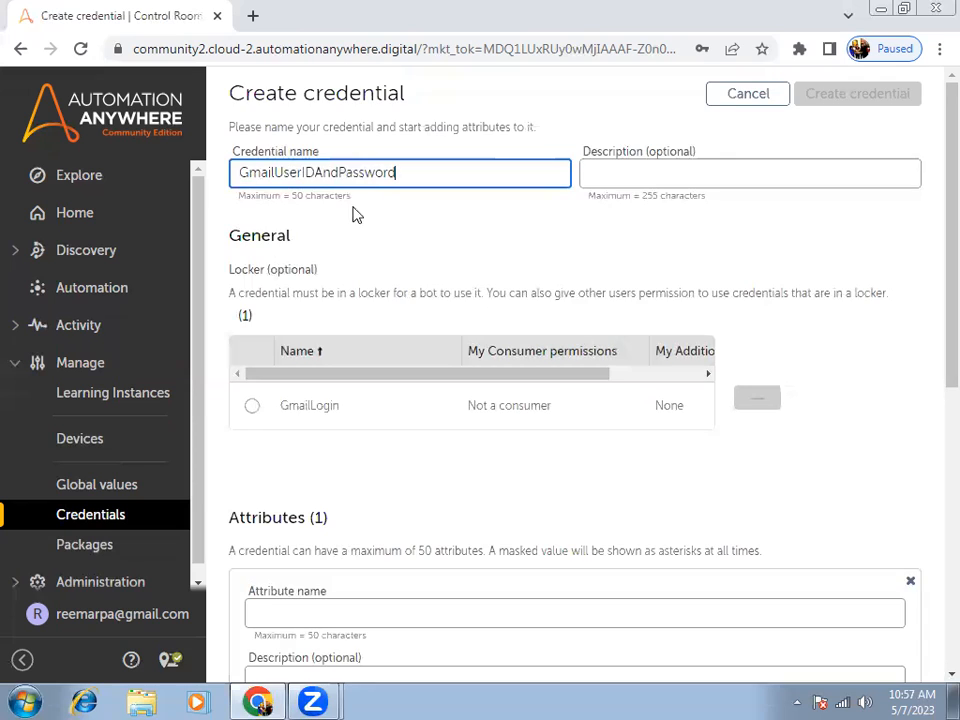
# Assign the credential to the GmailLogin locker and name its first attribute UserName.
pyautogui.click(253, 407)
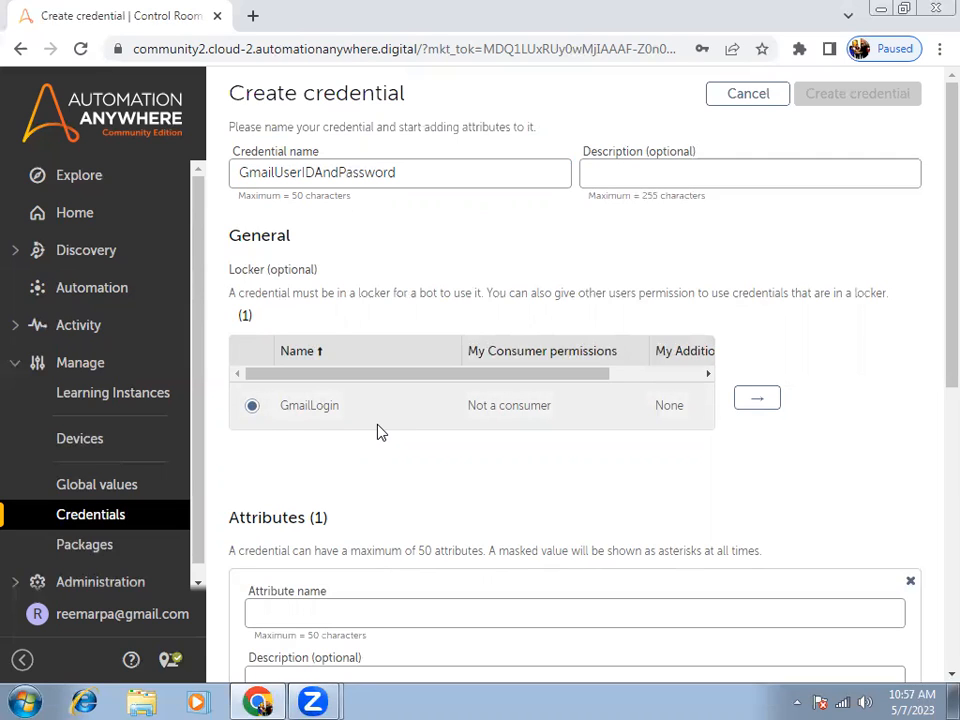
pyautogui.click(757, 403)
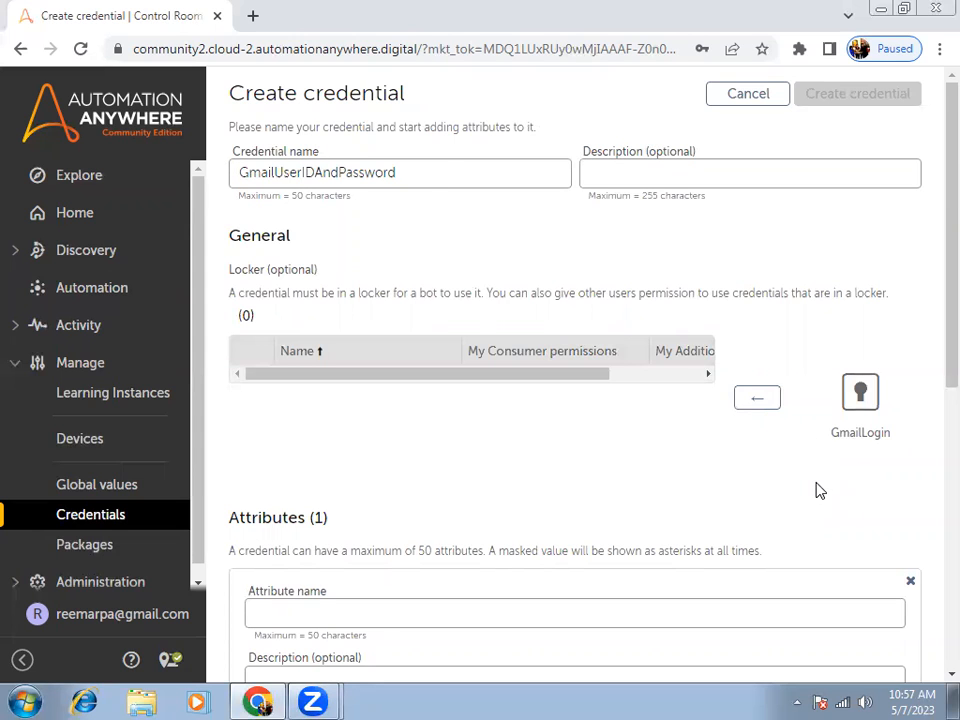
pyautogui.scroll(-2, 820, 490)
pyautogui.scroll(-1, 817, 484)
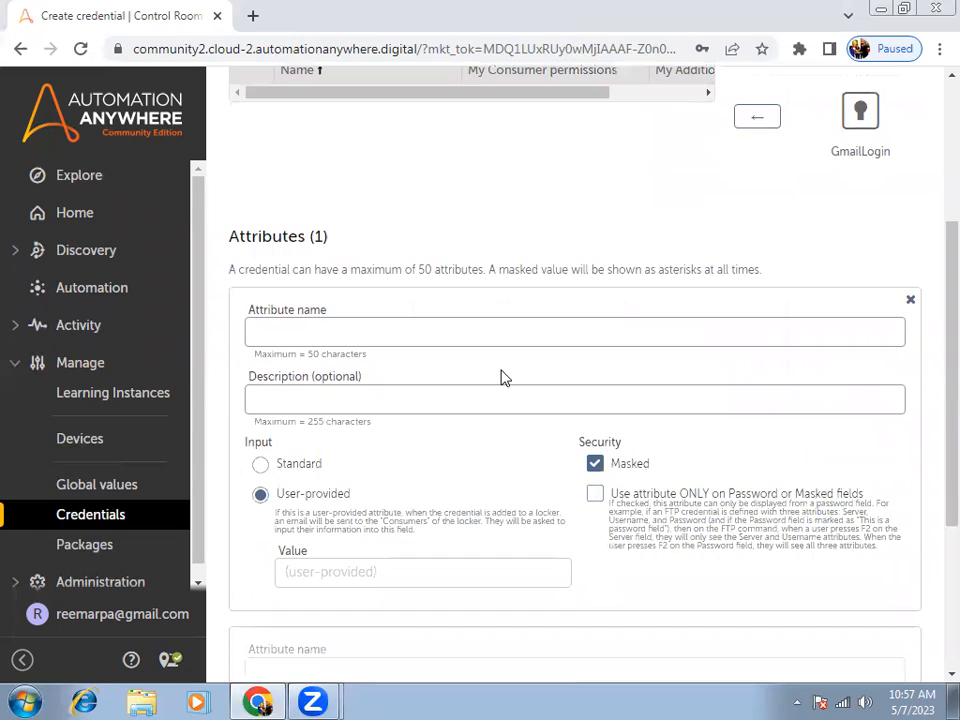
pyautogui.click(322, 332)
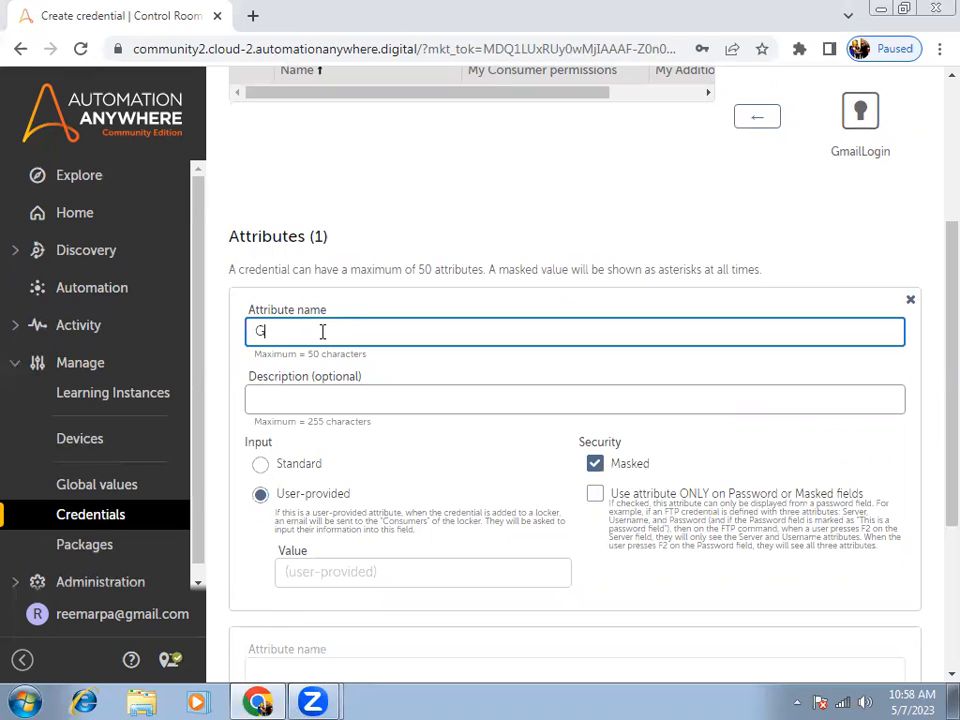
pyautogui.write('UserName')
pyautogui.scroll(-2, 396, 480)
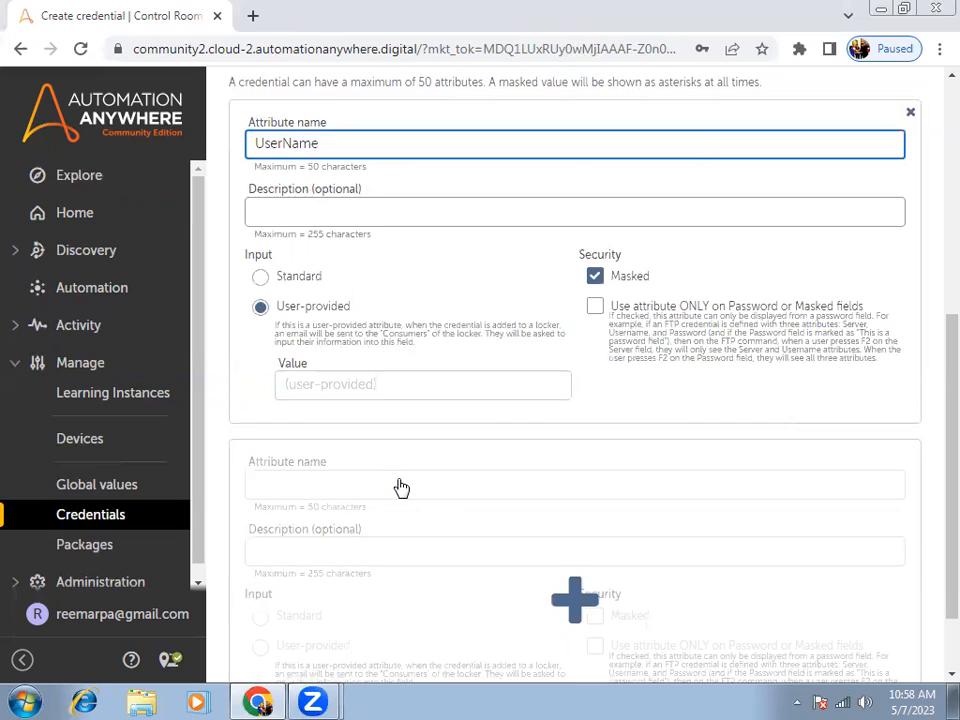
# Set the UserName attribute's input to Standard and enter the account's user name as its masked value.
pyautogui.click(322, 384)
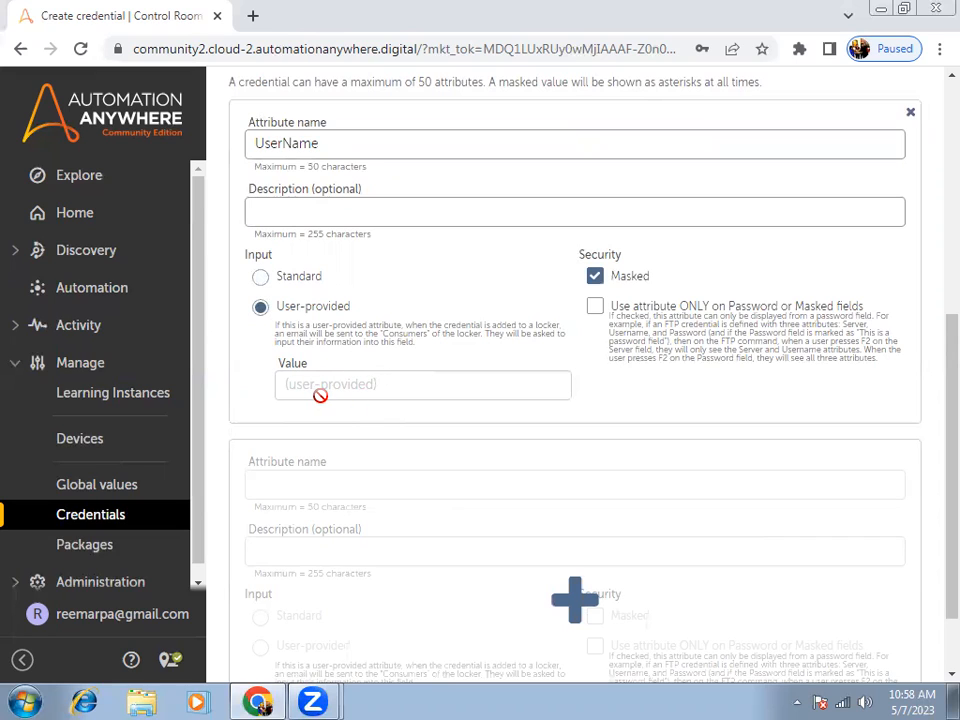
pyautogui.click(262, 284)
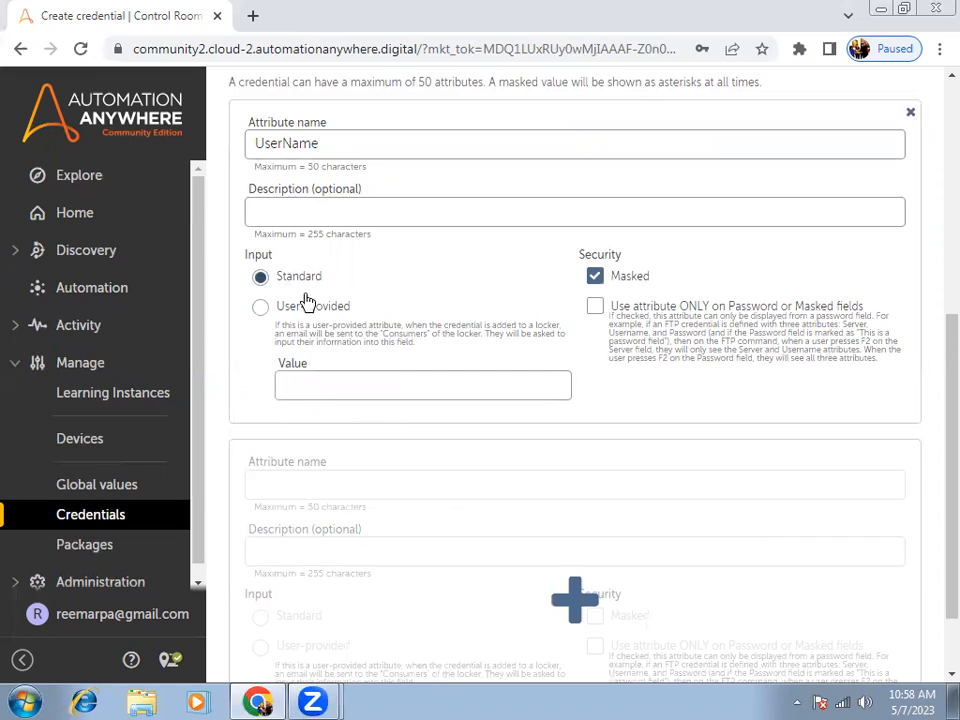
pyautogui.click(330, 381)
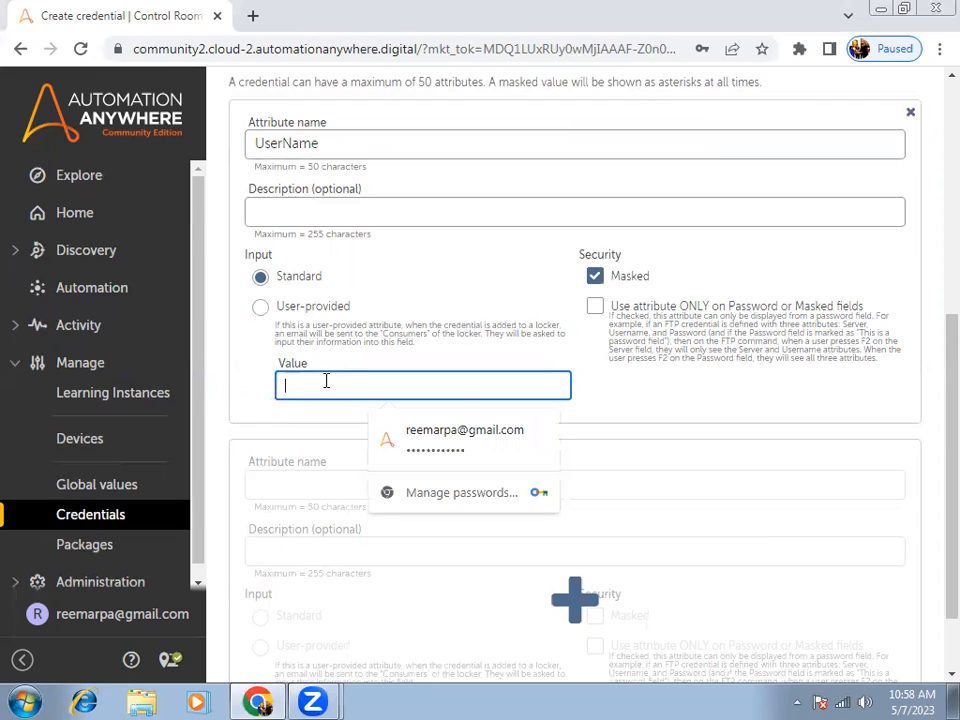
pyautogui.write('•••••••')
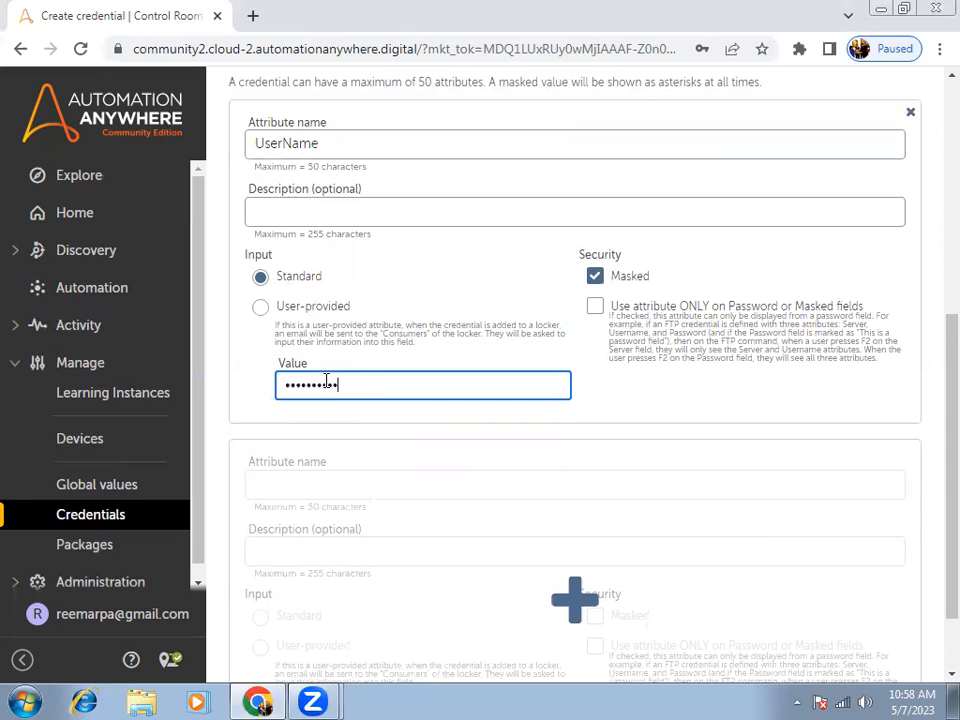
pyautogui.write('•••••')
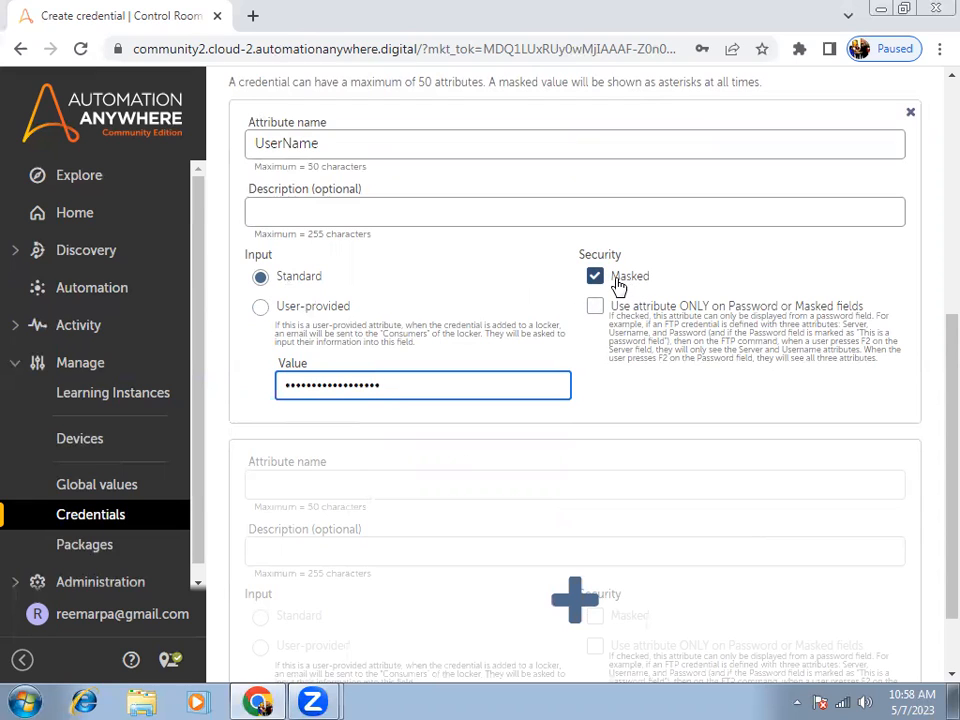
# Turn off masking for the UserName attribute and open its value for entry.
pyautogui.moveTo(411, 386); pyautogui.dragTo(255, 386)
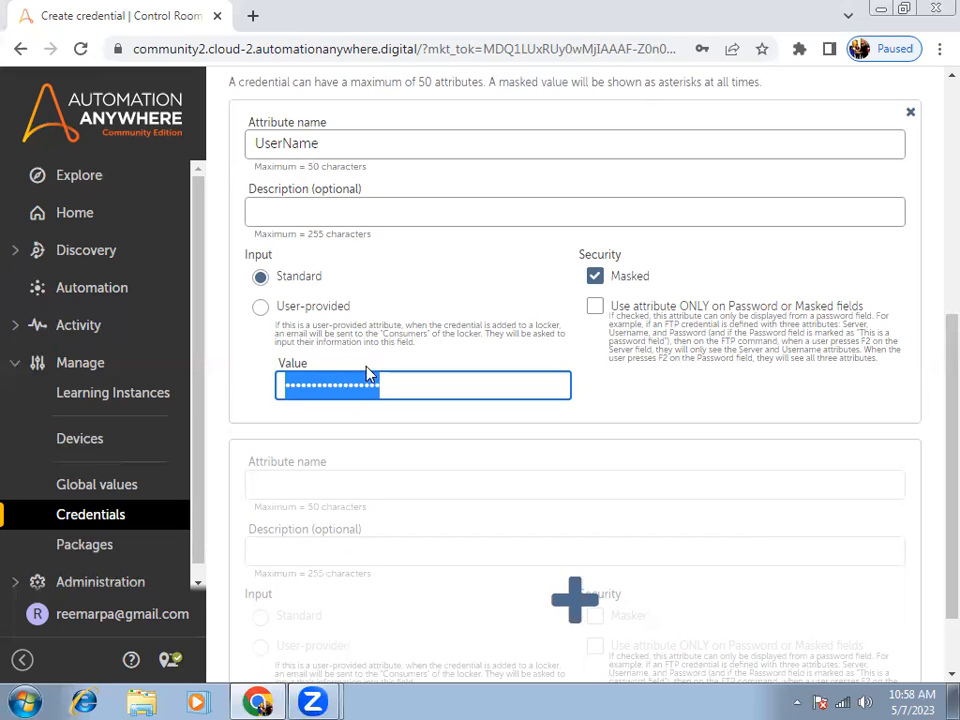
pyautogui.click(598, 278)
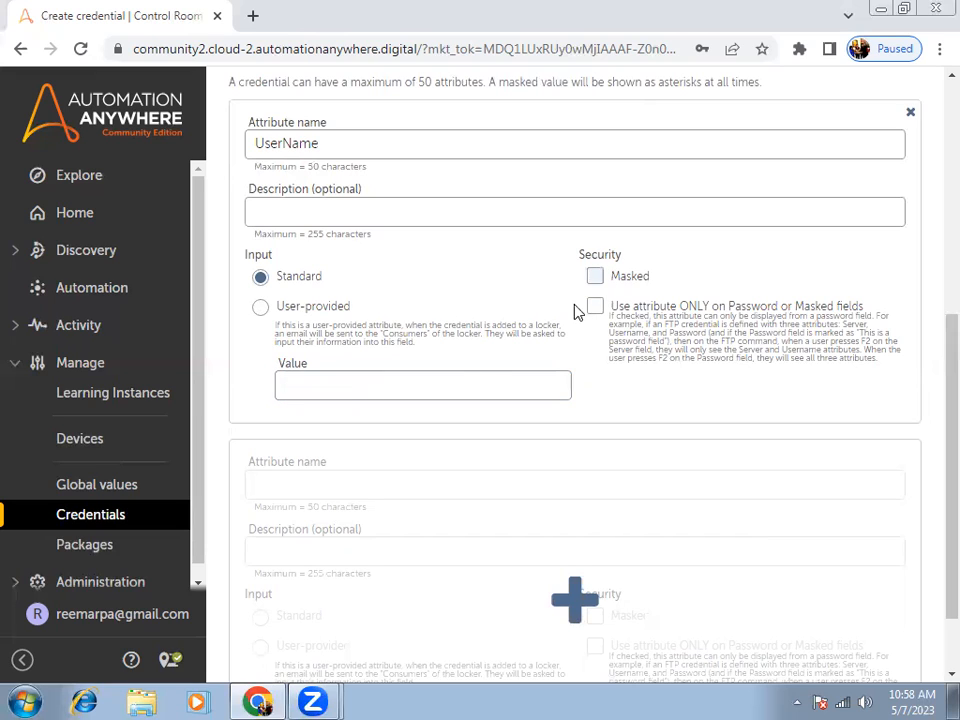
pyautogui.click(448, 383)
# Create the credential, decline saving its password in the browser, and return to the lockers list.
pyautogui.scroll(4, 448, 380)
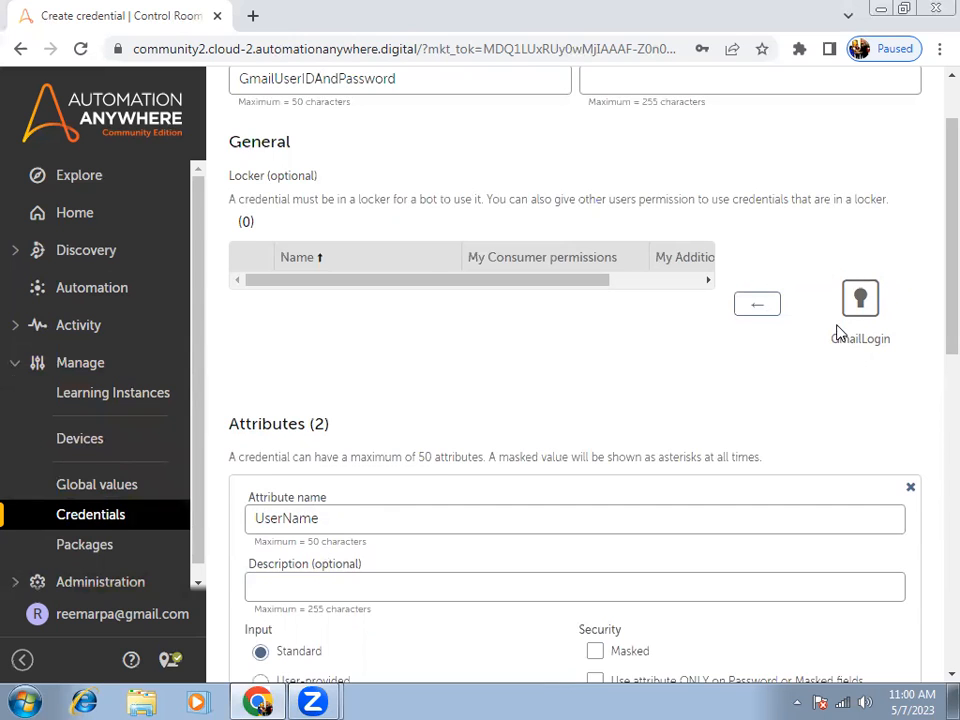
pyautogui.scroll(1, 838, 332)
pyautogui.click(843, 97)
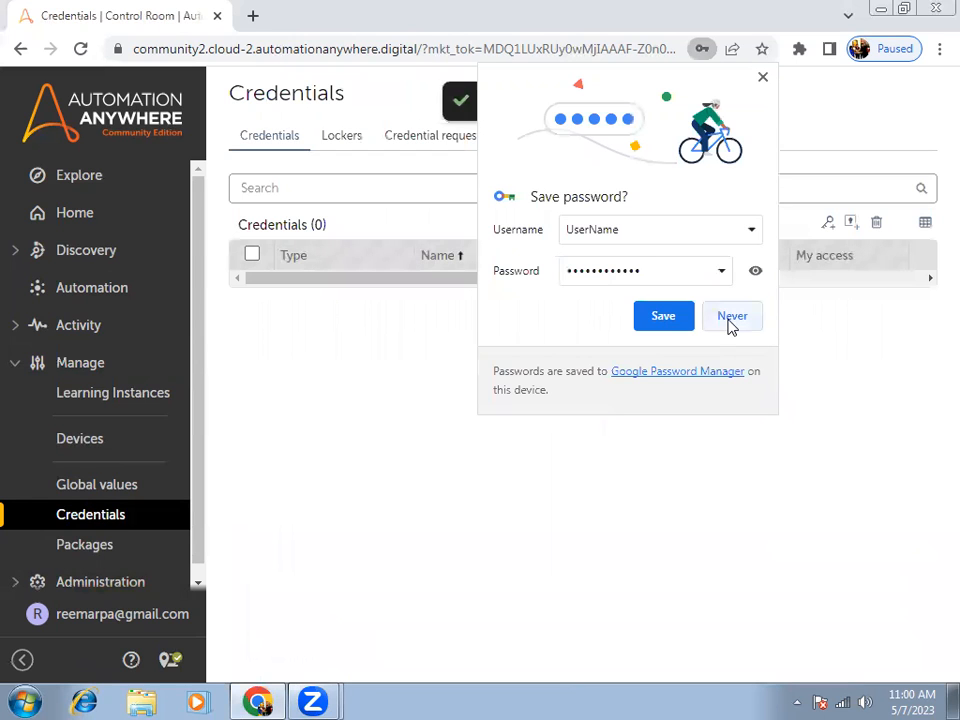
pyautogui.click(720, 324)
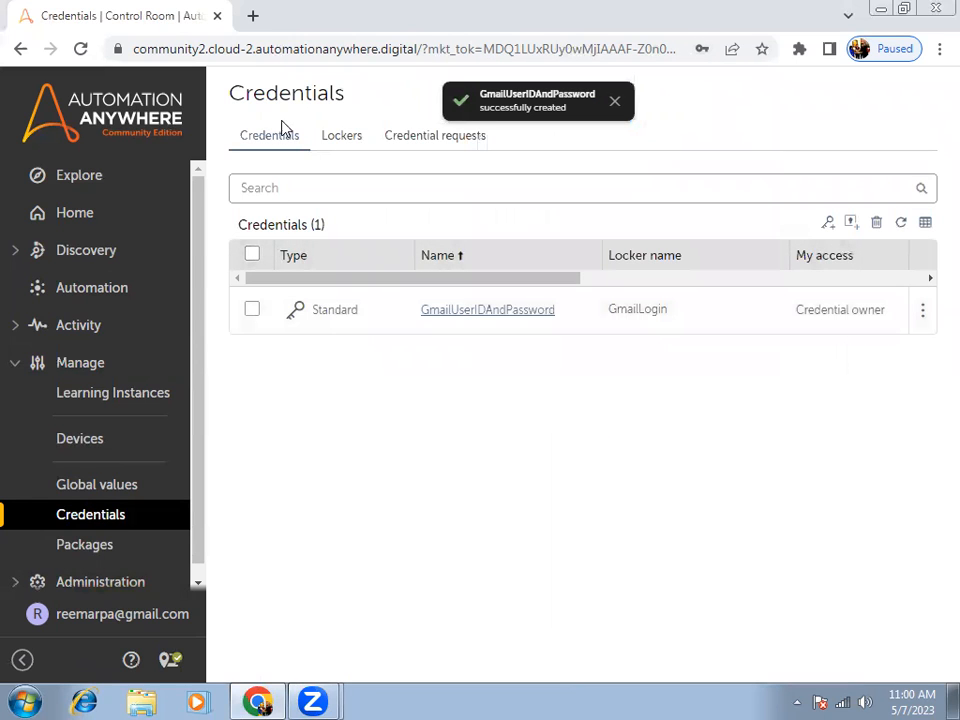
pyautogui.click(332, 147)
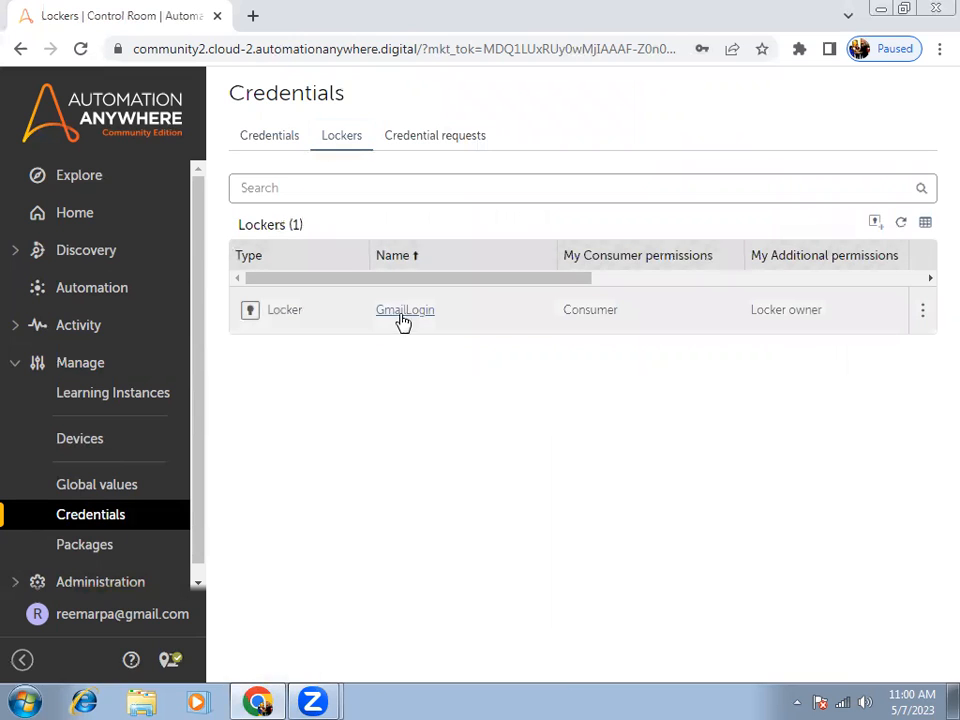
# Open the GmailLogin locker to check its assigned credentials, close it and return to the credentials list.
pyautogui.click(402, 312)
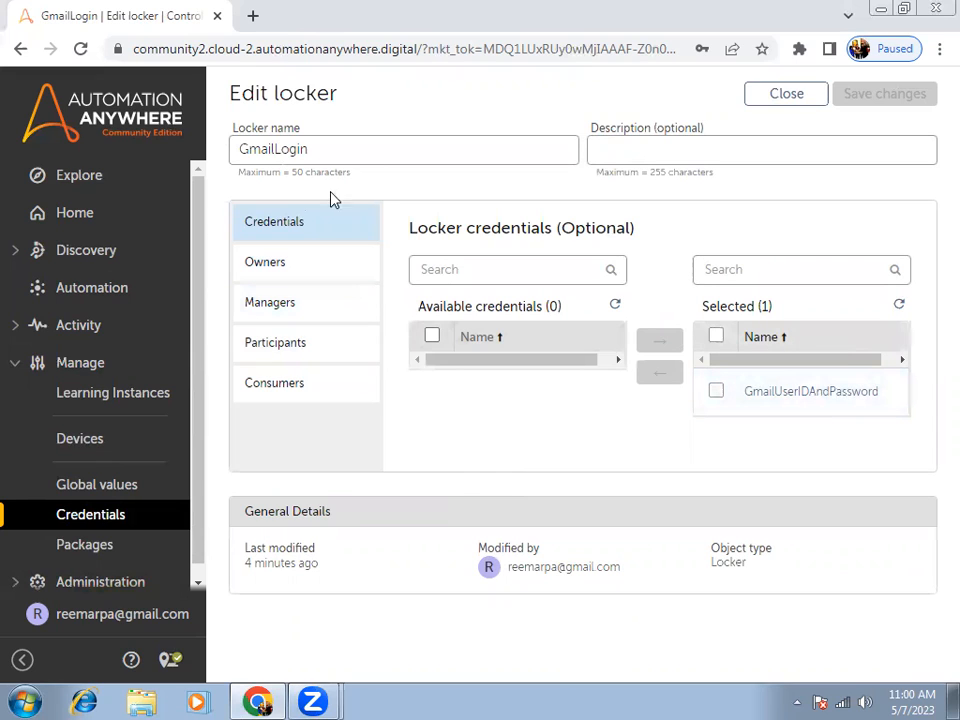
pyautogui.click(775, 98)
pyautogui.click(269, 140)
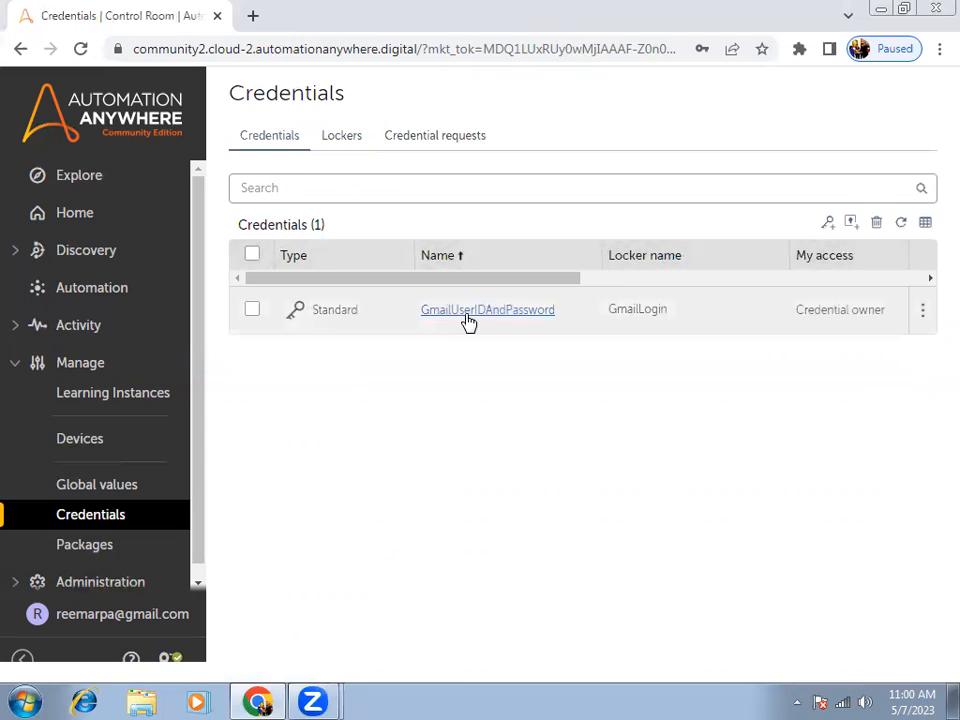
# Examine the GmailUserIDAndPassword credential's locker assignment and attributes, and close it without changes.
pyautogui.click(508, 318)
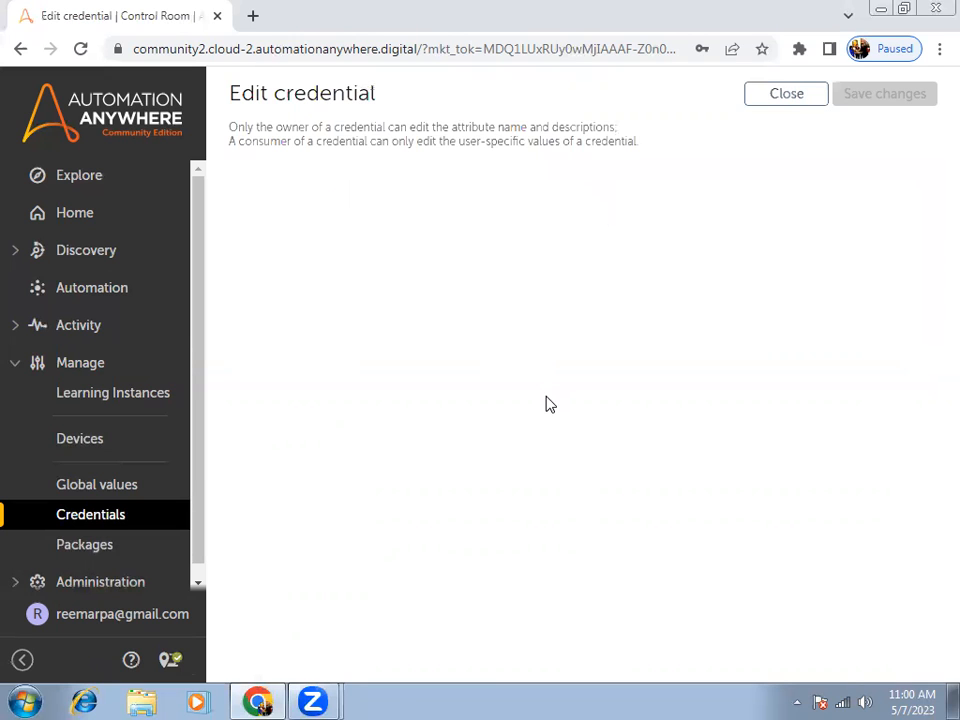
pyautogui.scroll(-3, 600, 440)
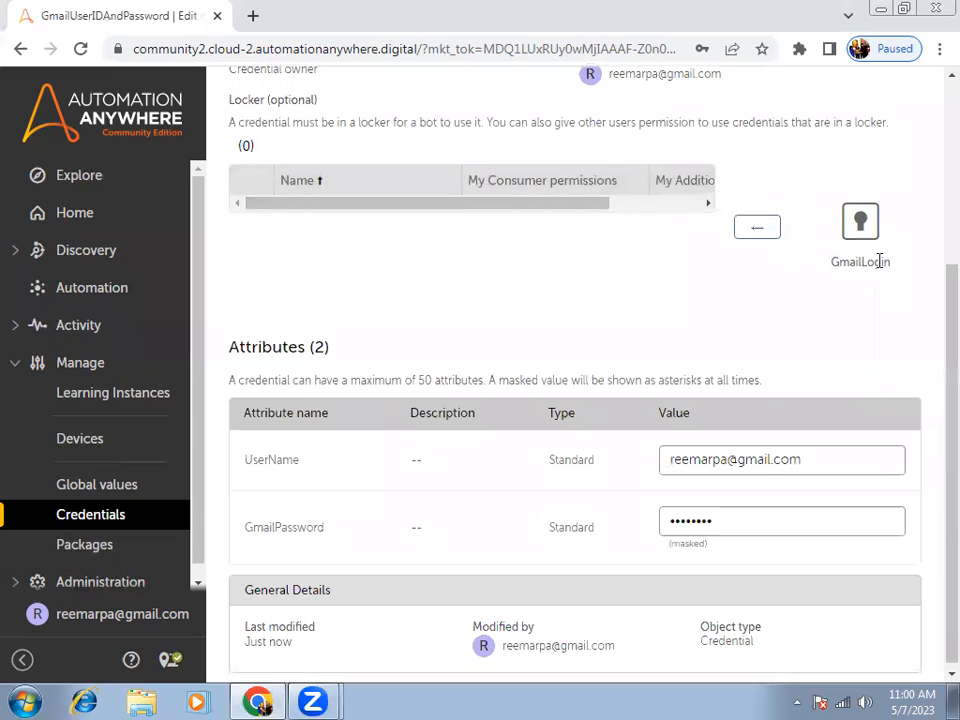
pyautogui.scroll(-1, 889, 257)
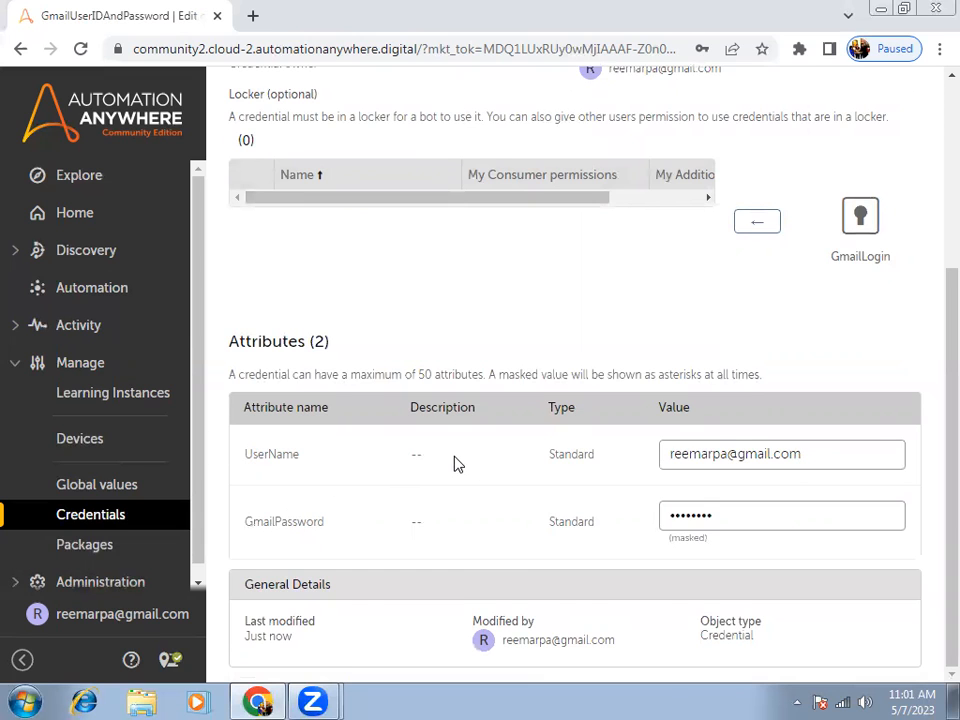
pyautogui.scroll(3, 707, 255)
pyautogui.scroll(-3, 820, 266)
pyautogui.click(778, 463)
pyautogui.scroll(3, 809, 446)
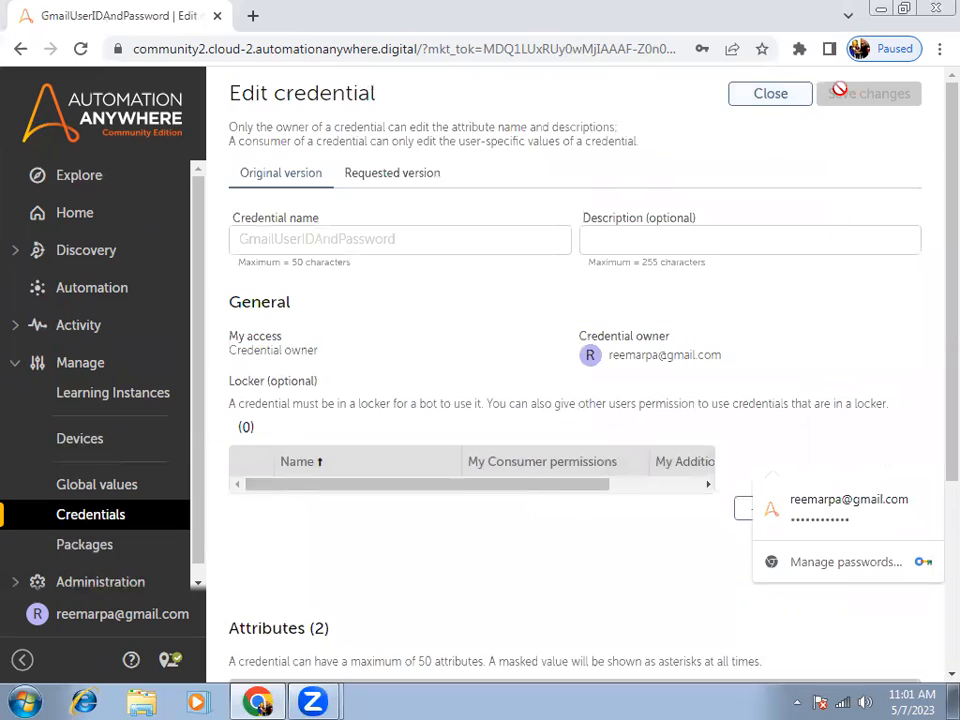
pyautogui.click(760, 100)
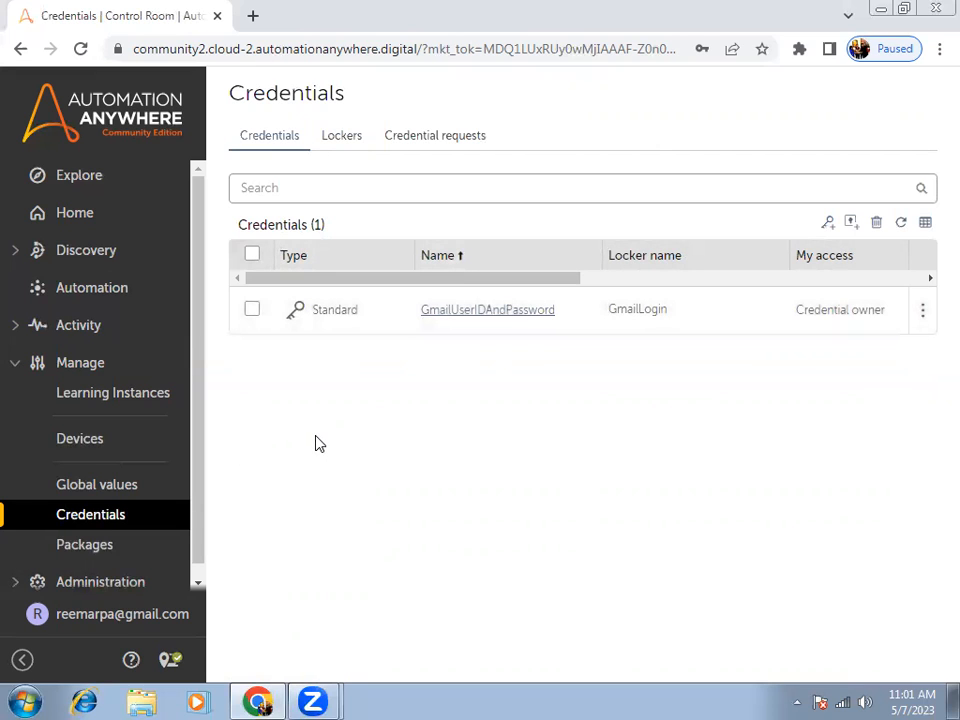
# Create a folder named Credentials under Bots in the Automation area.
pyautogui.click(75, 296)
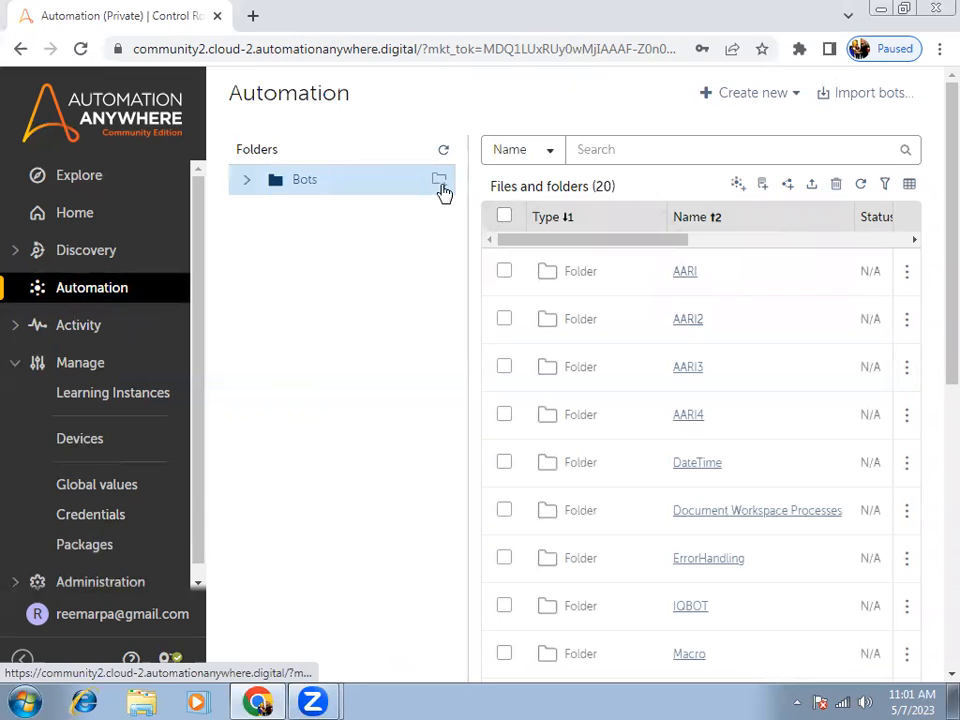
pyautogui.click(440, 181)
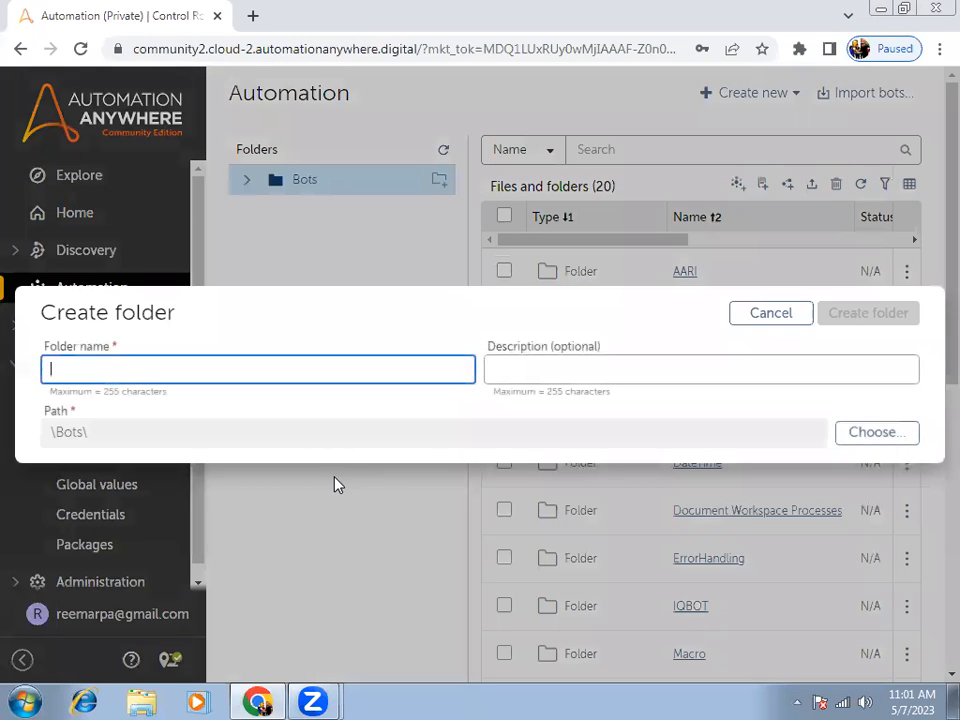
pyautogui.write('Credentials')
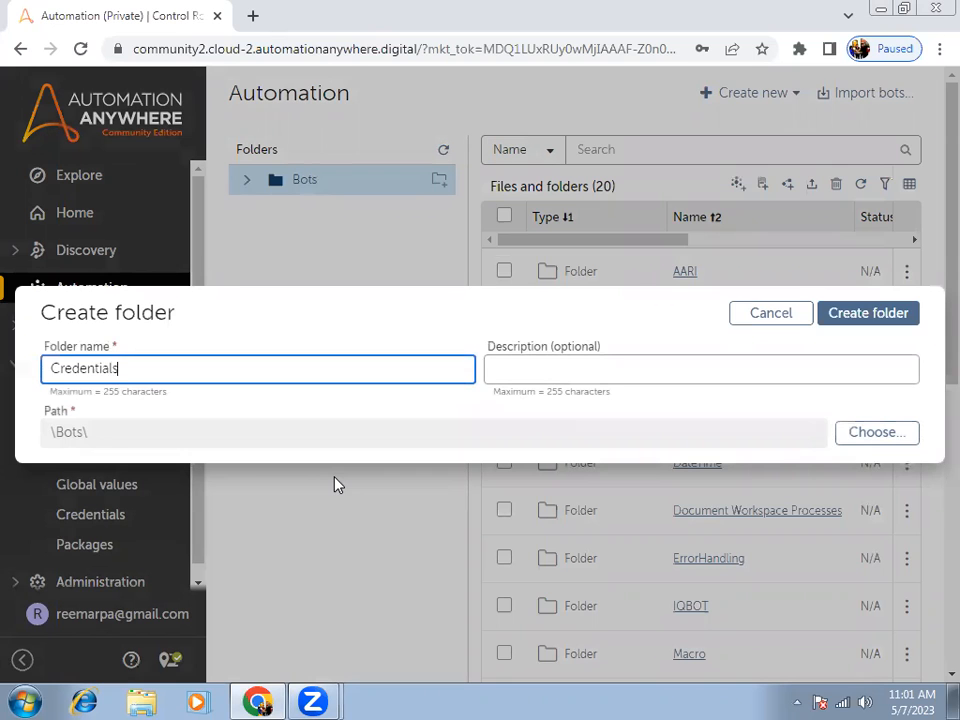
pyautogui.press('Return')
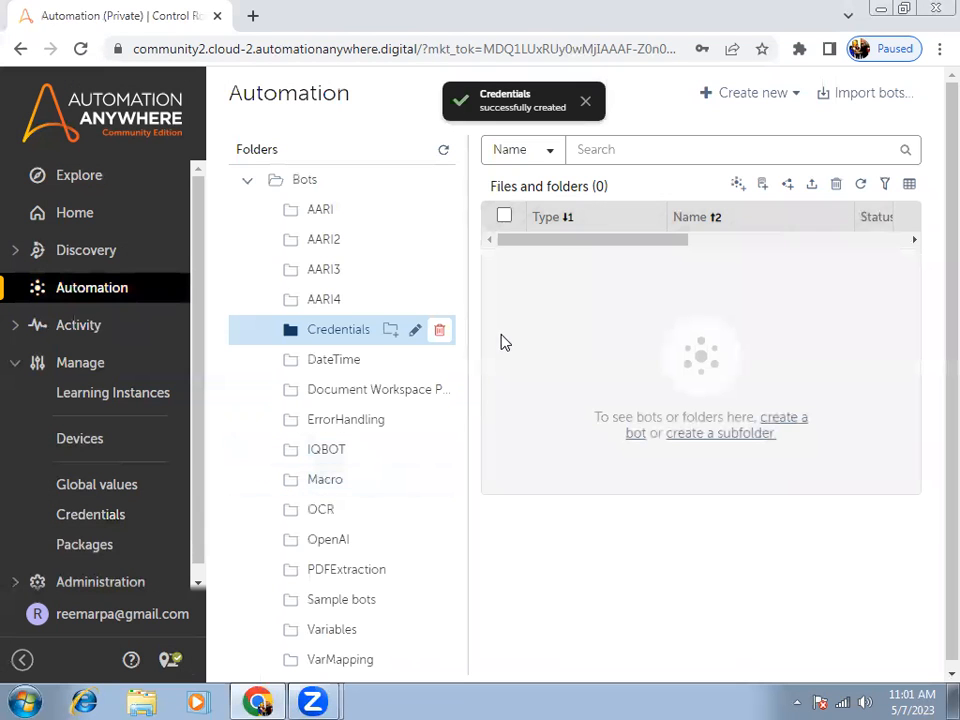
# Create a Task Bot named CheckCredentialsValue in the Credentials folder and open it for editing.
pyautogui.click(736, 186)
pyautogui.write('Chec')
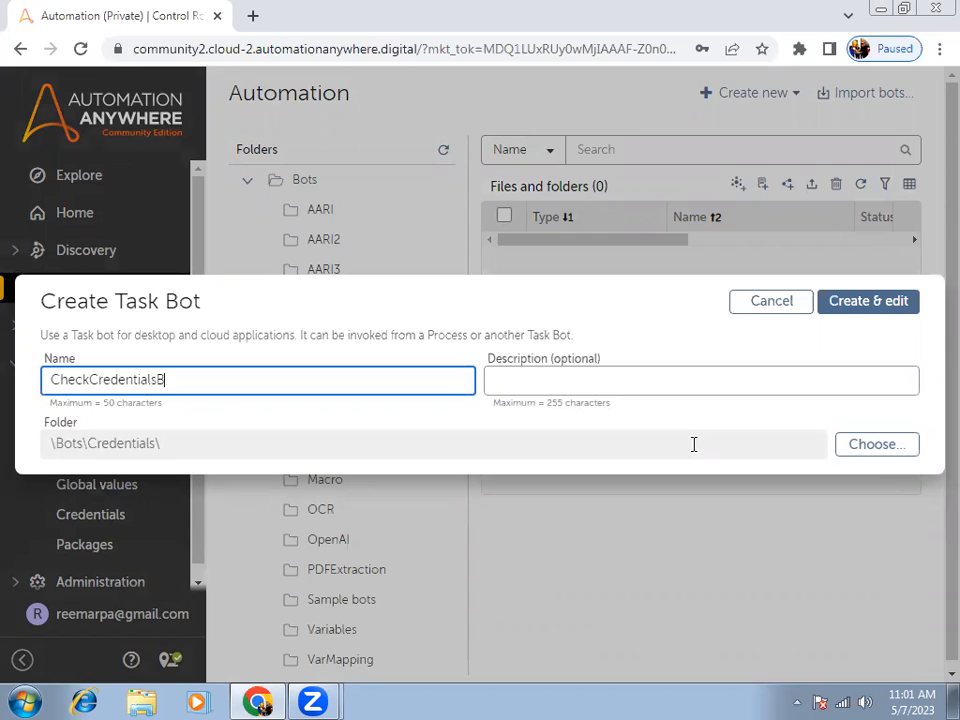
pyautogui.write('kCredentialsValue')
pyautogui.press('Return')
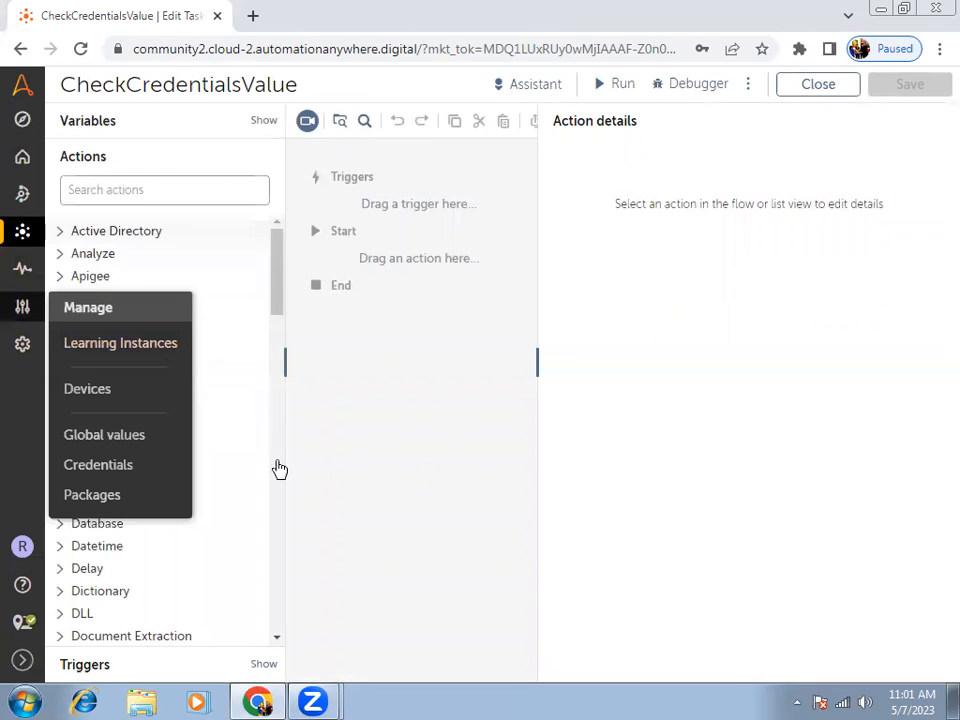
# Find the Credential package's Assign action and add it to the bot flow between Start and End.
pyautogui.click(183, 198)
pyautogui.write('cre')
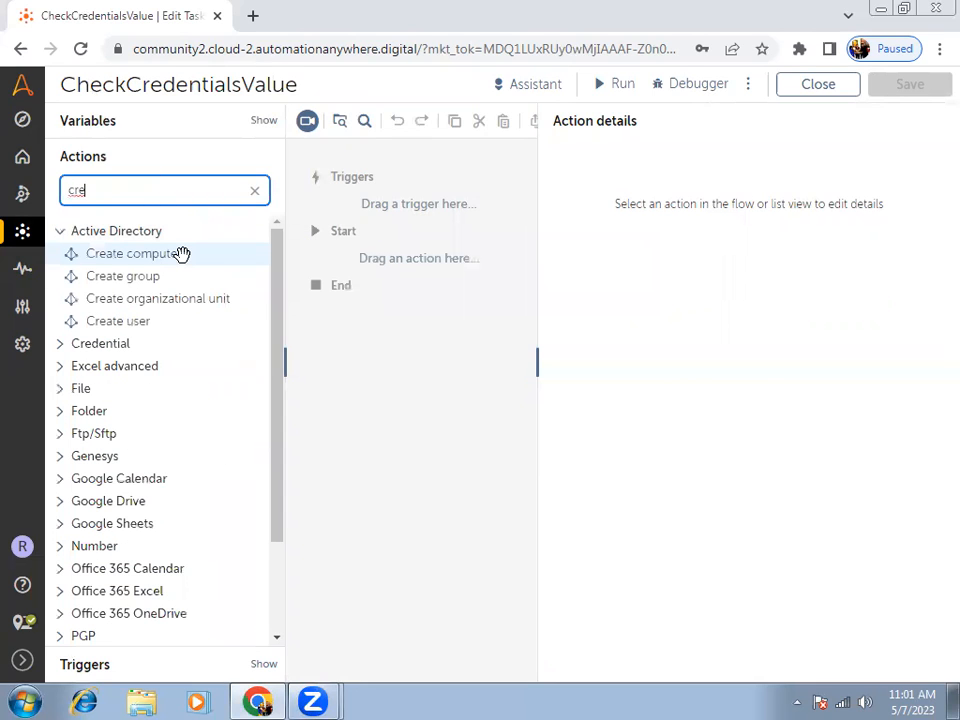
pyautogui.click(65, 236)
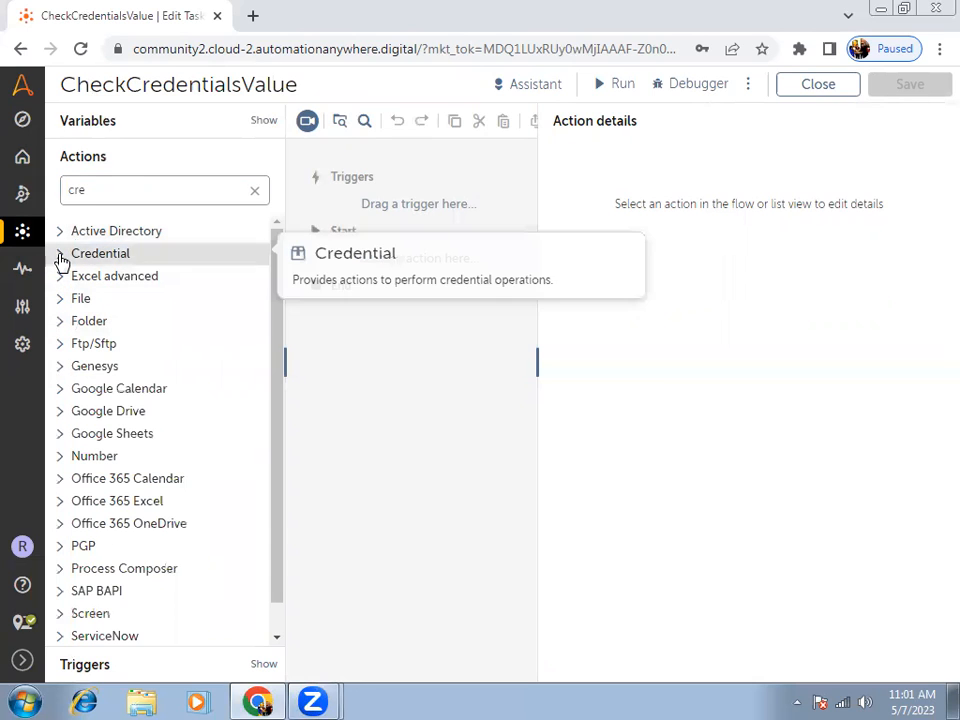
pyautogui.click(60, 256)
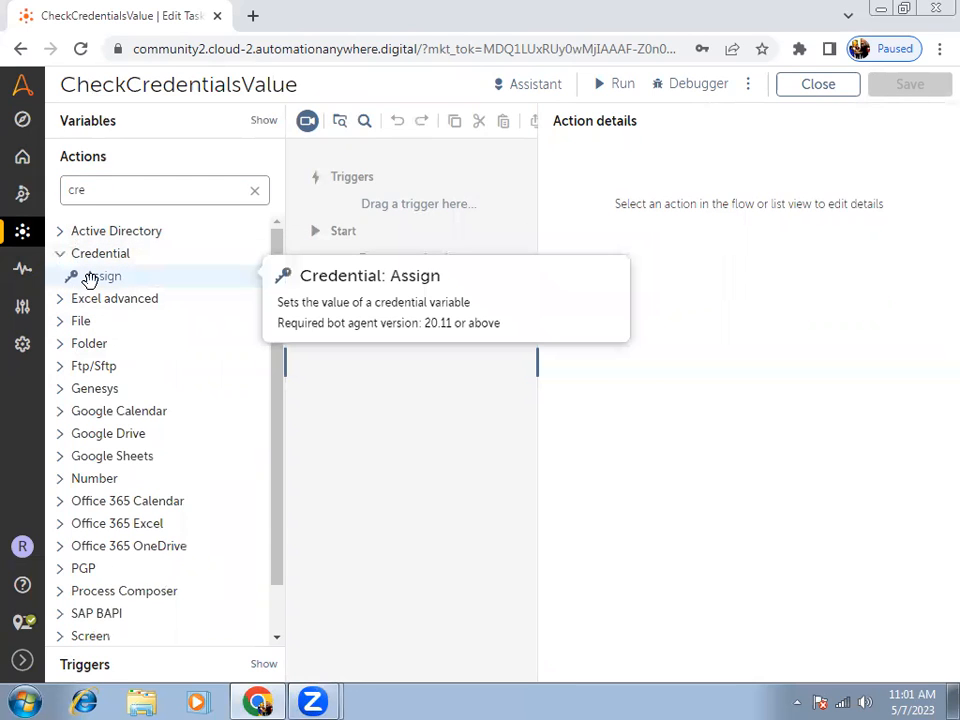
pyautogui.moveTo(90, 279); pyautogui.dragTo(407, 270)
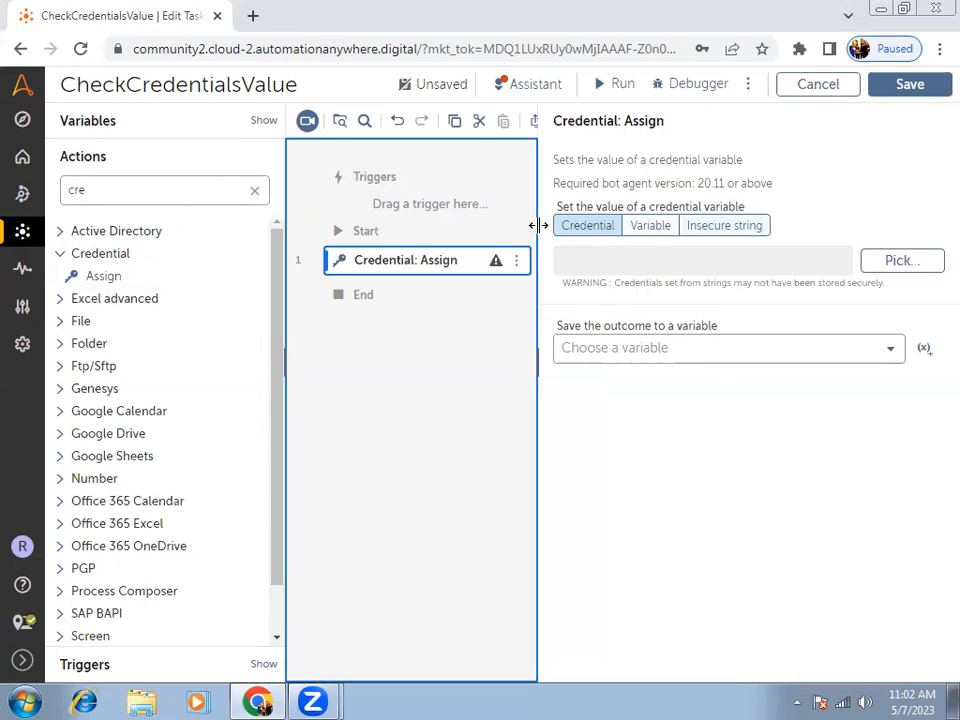
# Look at the Insecure string and Variable sources for the credential value, and return to the Credential source.
pyautogui.click(740, 230)
pyautogui.click(682, 268)
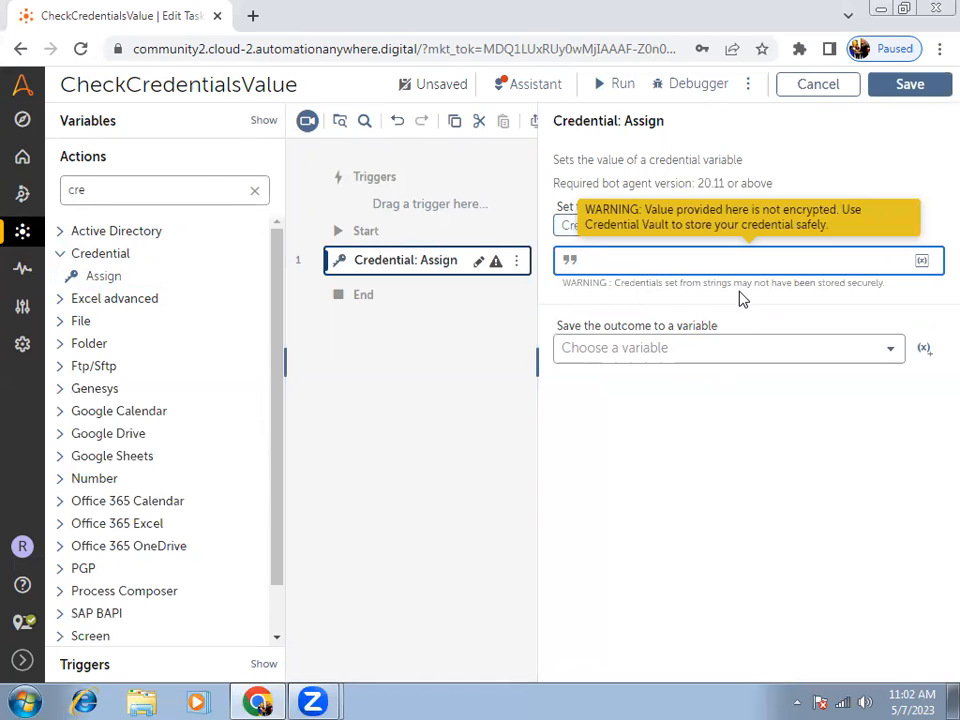
pyautogui.click(645, 230)
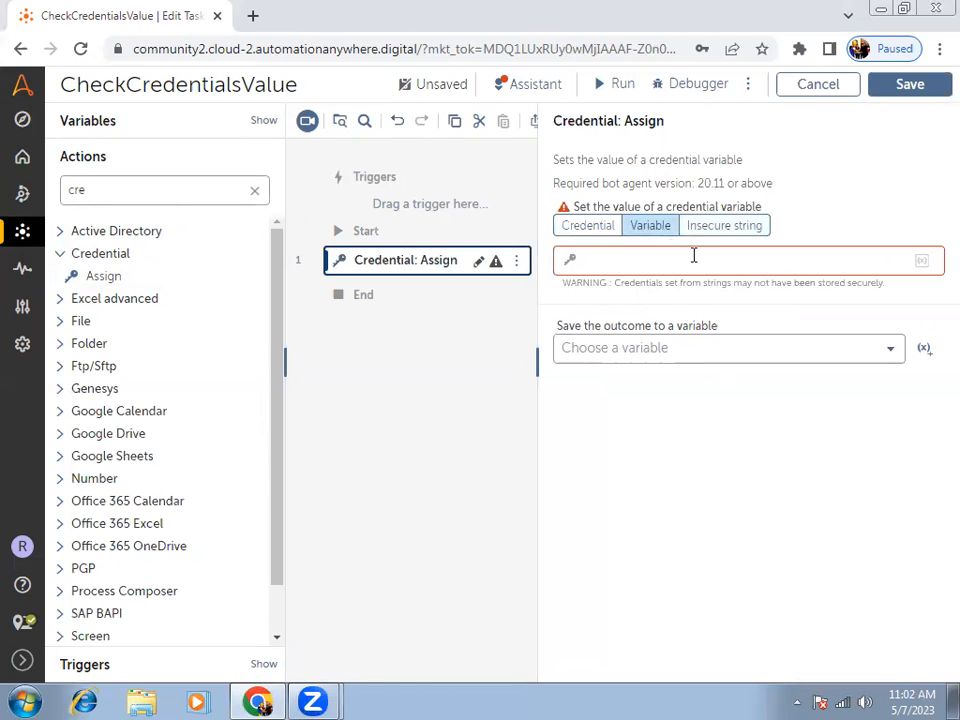
pyautogui.click(572, 259)
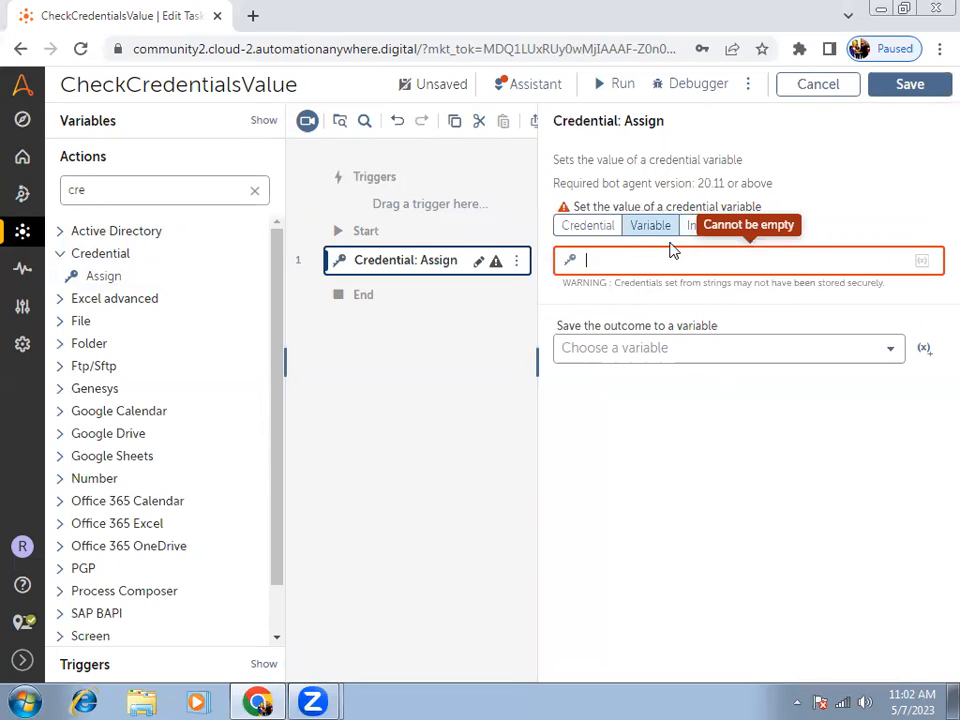
pyautogui.click(596, 228)
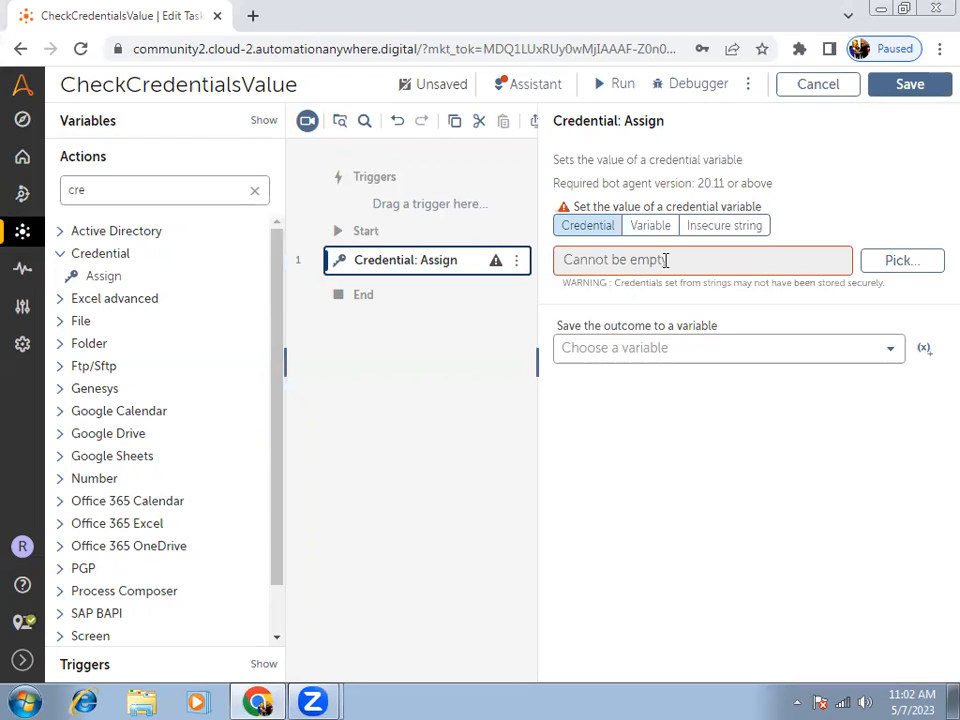
# Set the action's value to the UserName attribute of the GmailUserIDAndPassword credential in the GmailLogin locker.
pyautogui.click(904, 266)
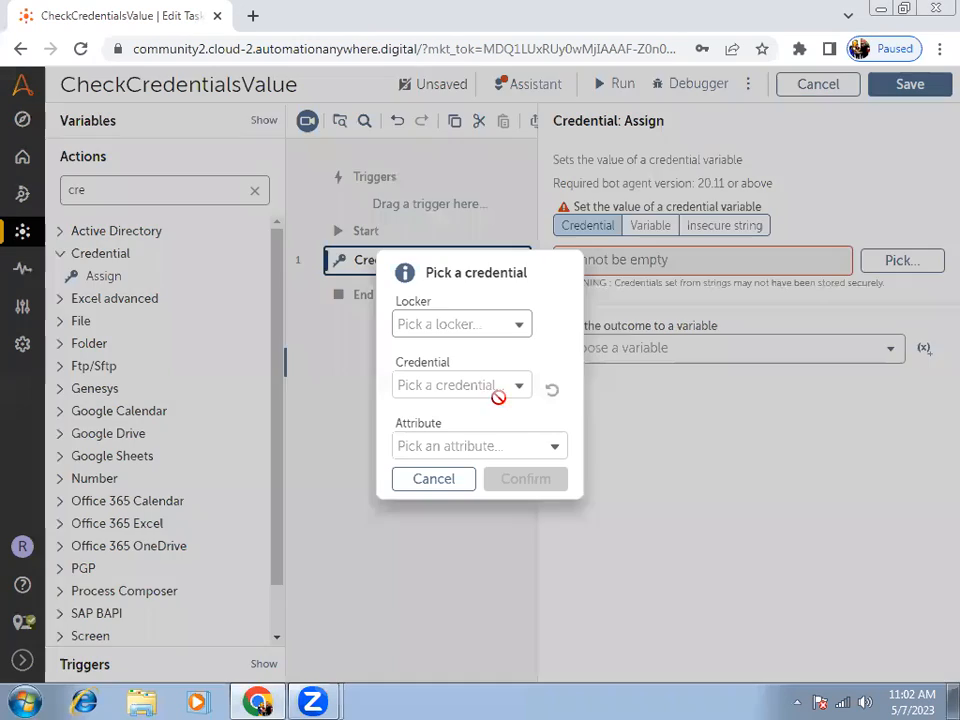
pyautogui.click(431, 328)
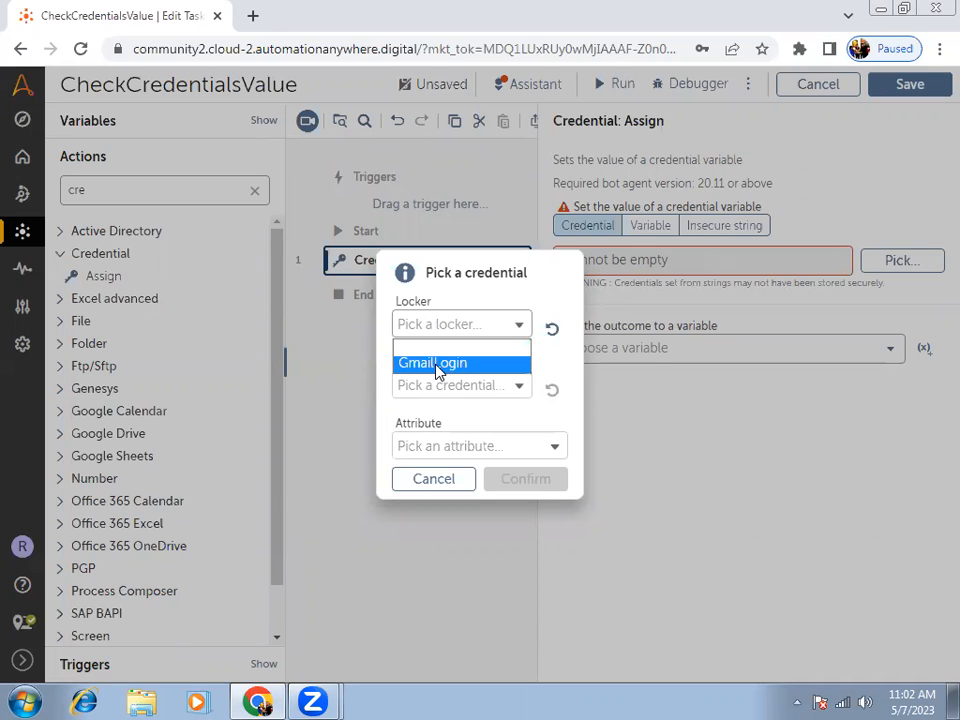
pyautogui.click(438, 365)
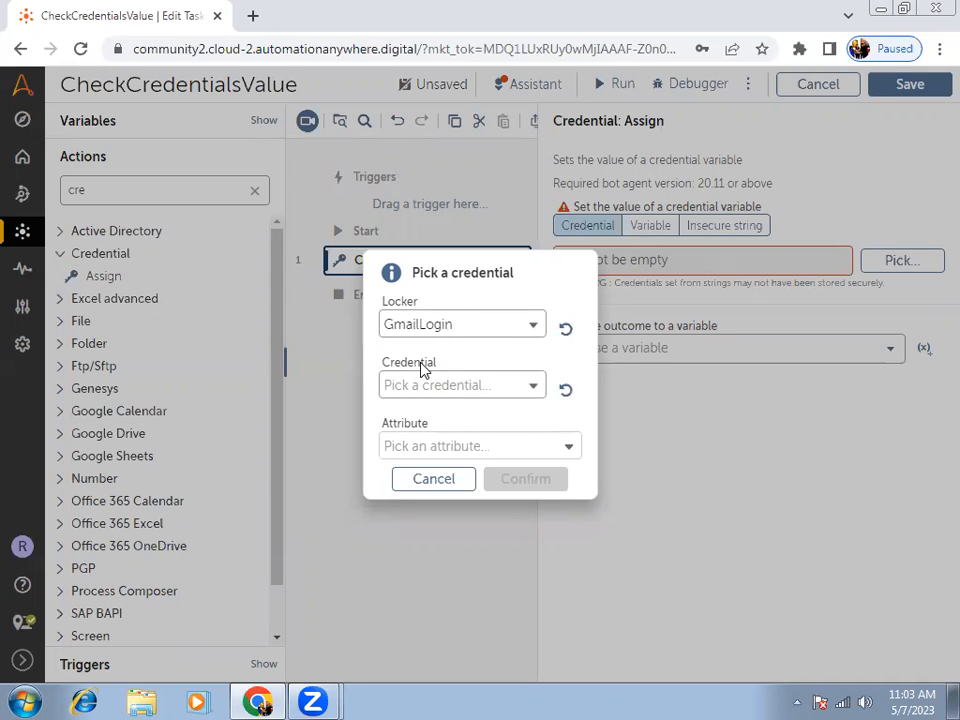
pyautogui.click(425, 390)
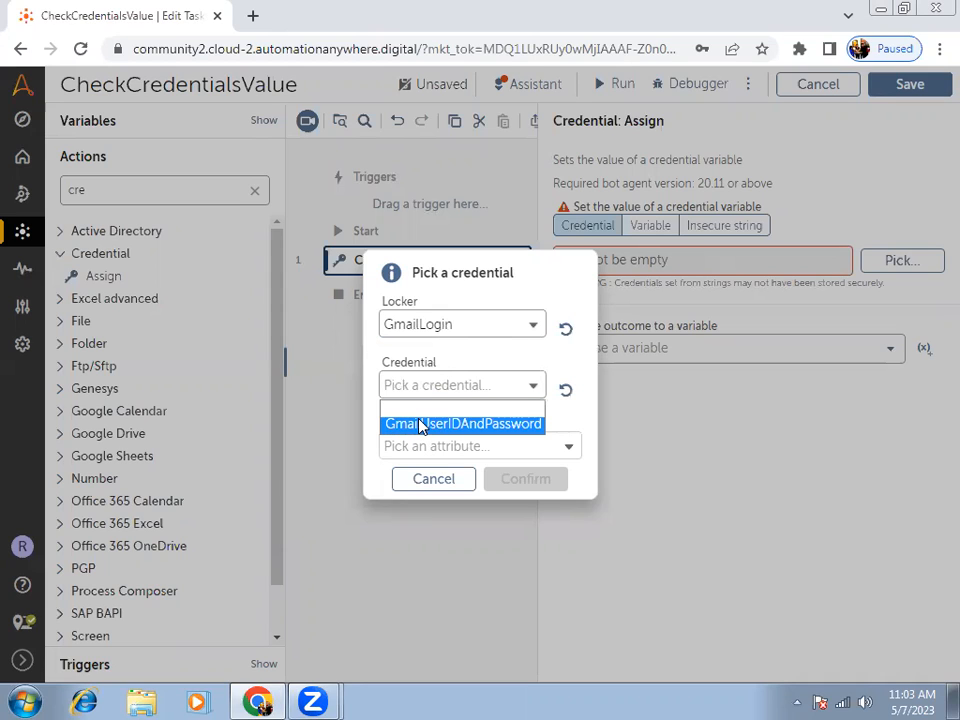
pyautogui.click(420, 430)
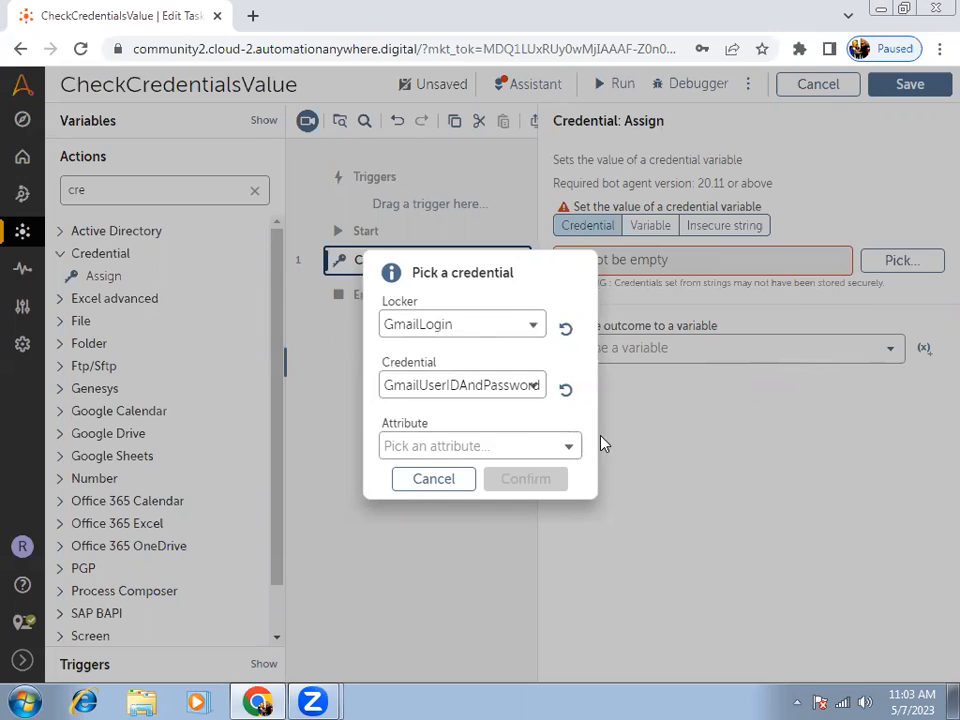
pyautogui.click(523, 455)
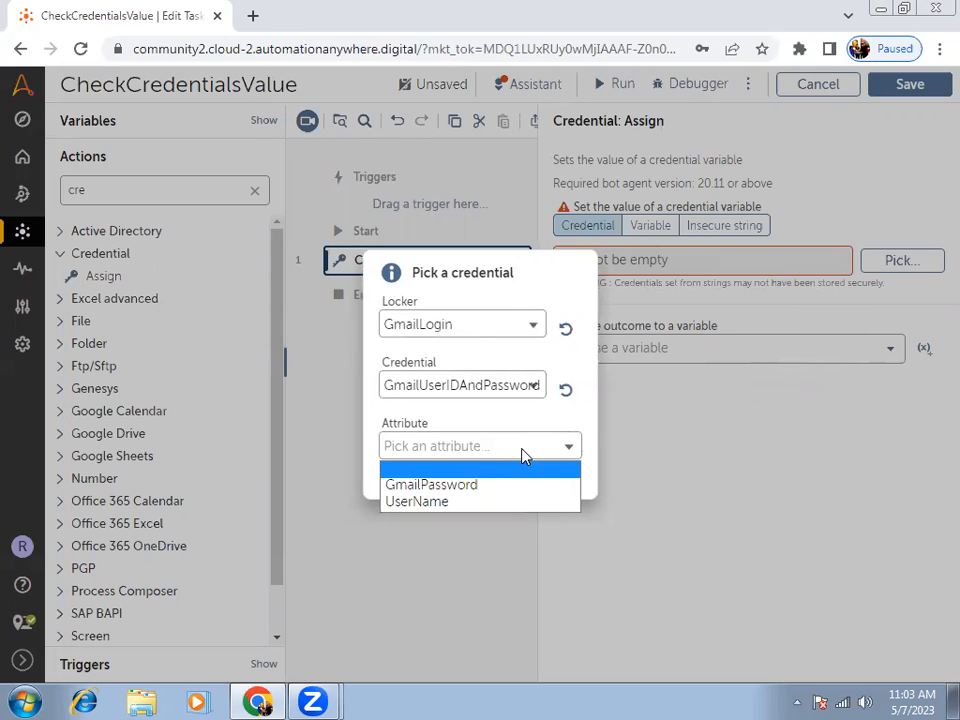
pyautogui.click(443, 503)
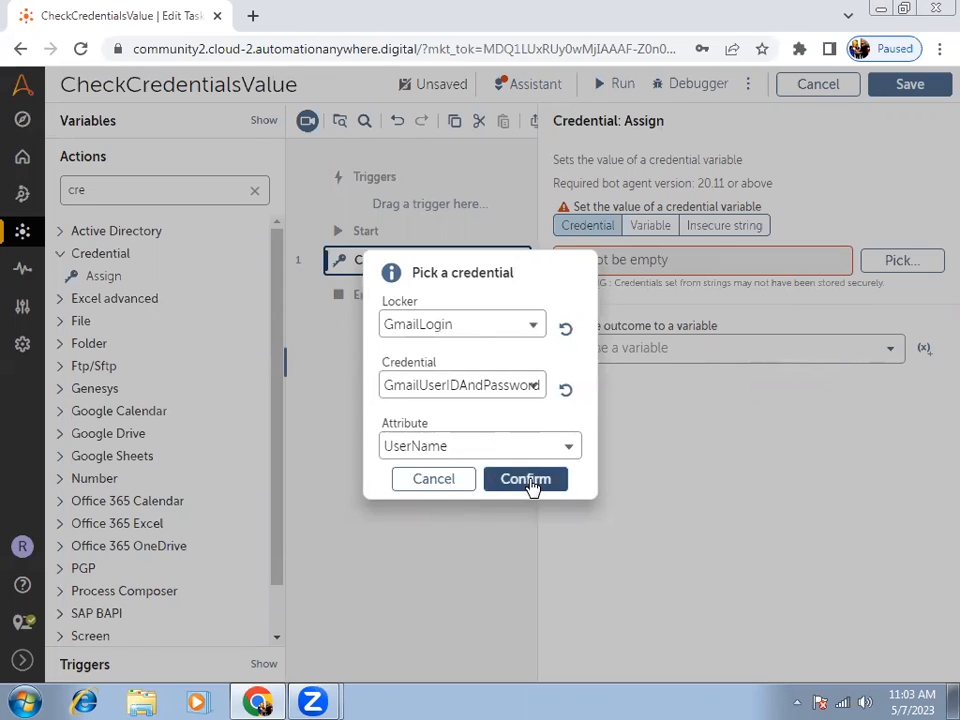
pyautogui.click(533, 484)
# Begin a new credential variable for the Assign action's outcome and name it GmailUserName.
pyautogui.click(859, 356)
pyautogui.click(792, 355)
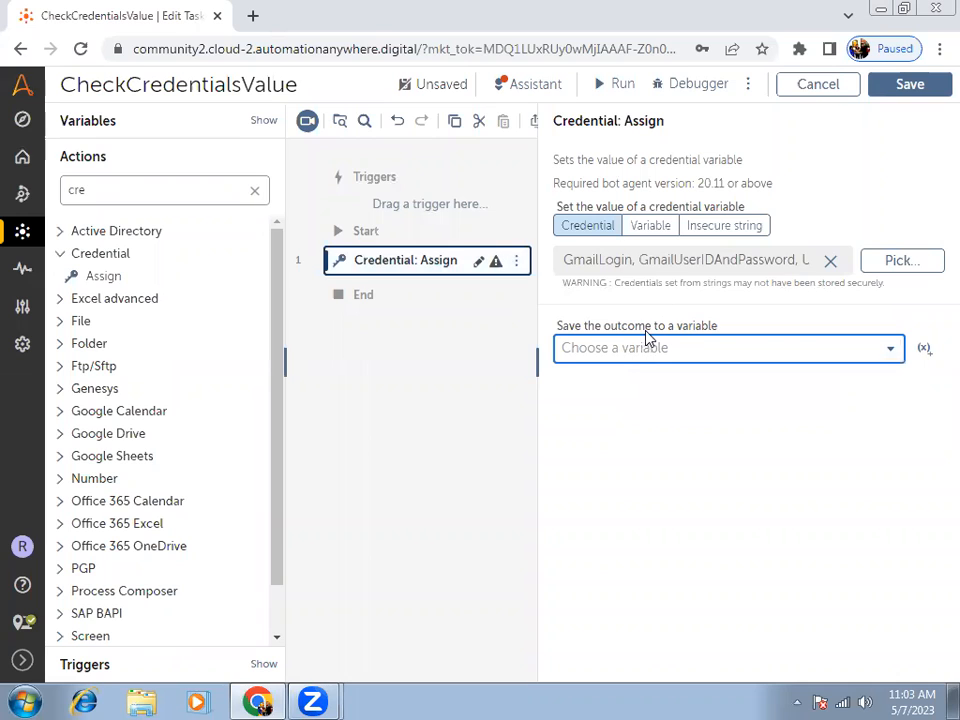
pyautogui.click(921, 352)
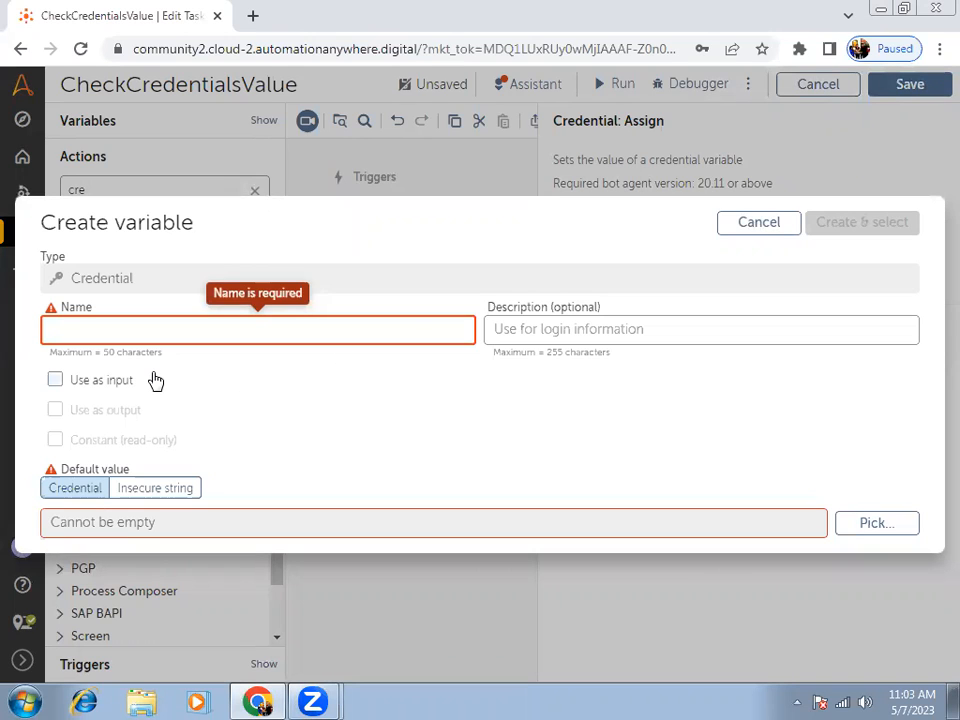
pyautogui.write('GmailUserName')
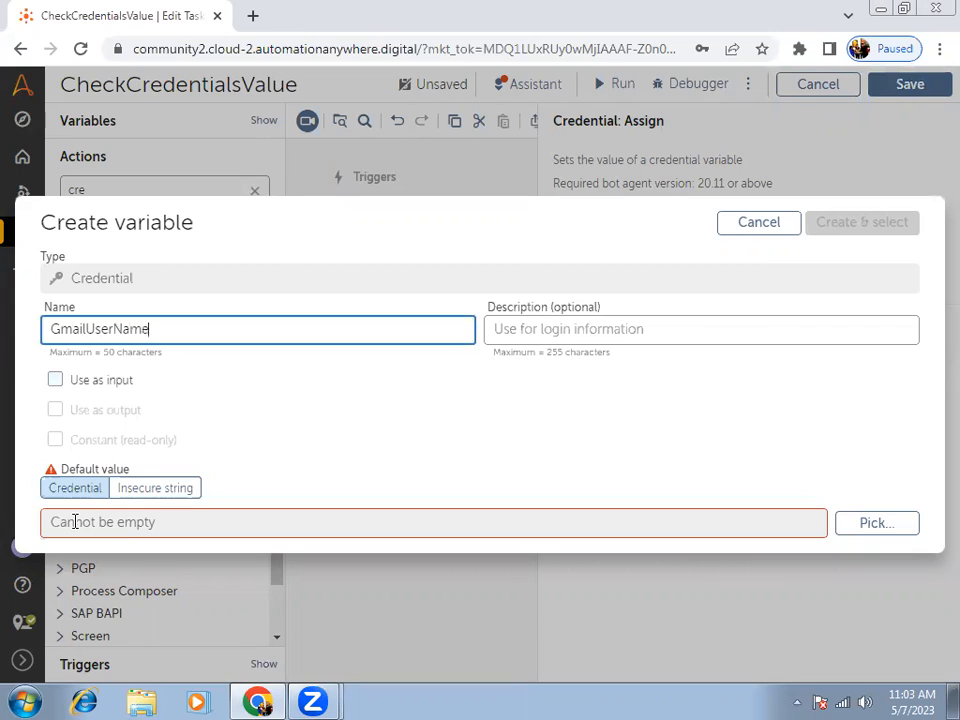
# Set the new variable's default value to the UserName attribute of GmailUserIDAndPassword in the GmailLogin locker.
pyautogui.click(866, 530)
pyautogui.click(404, 326)
pyautogui.click(404, 362)
pyautogui.click(414, 387)
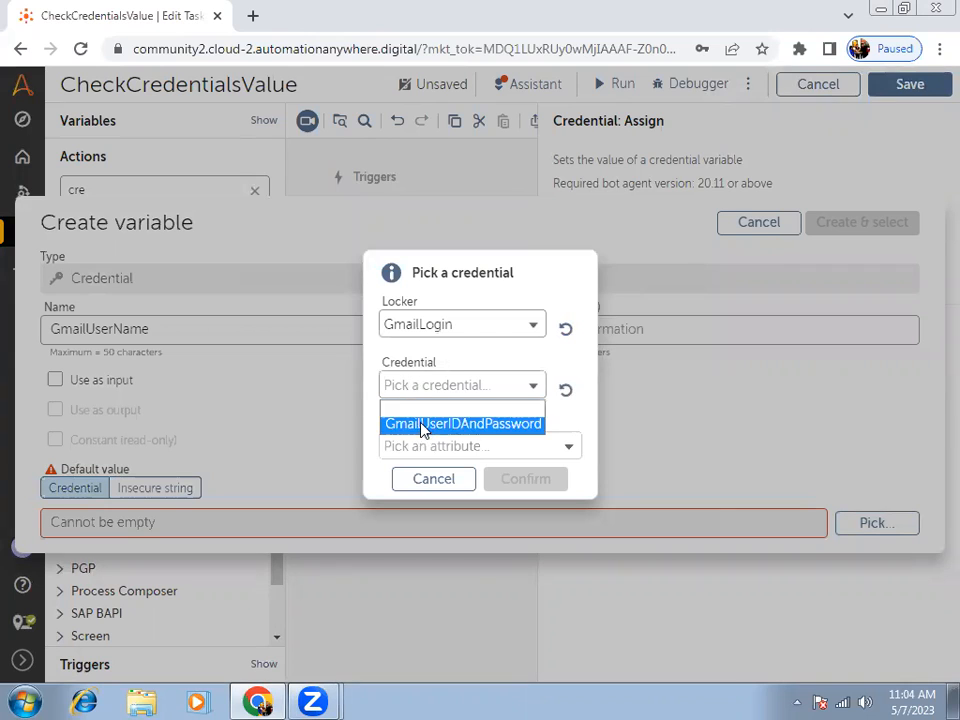
pyautogui.click(419, 423)
pyautogui.click(426, 446)
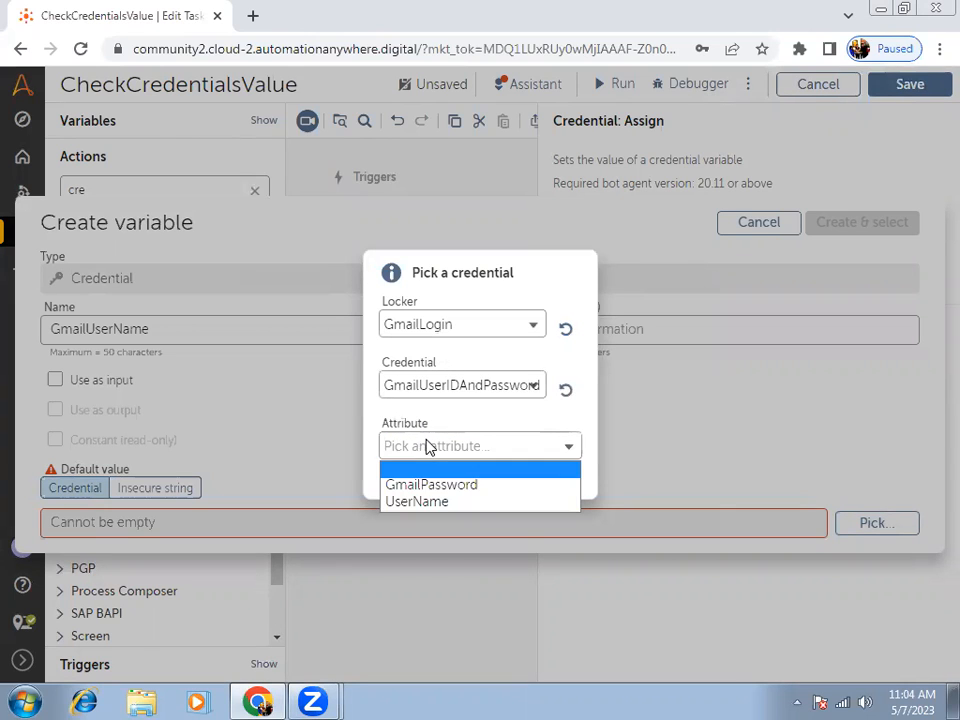
pyautogui.click(418, 504)
pyautogui.click(493, 481)
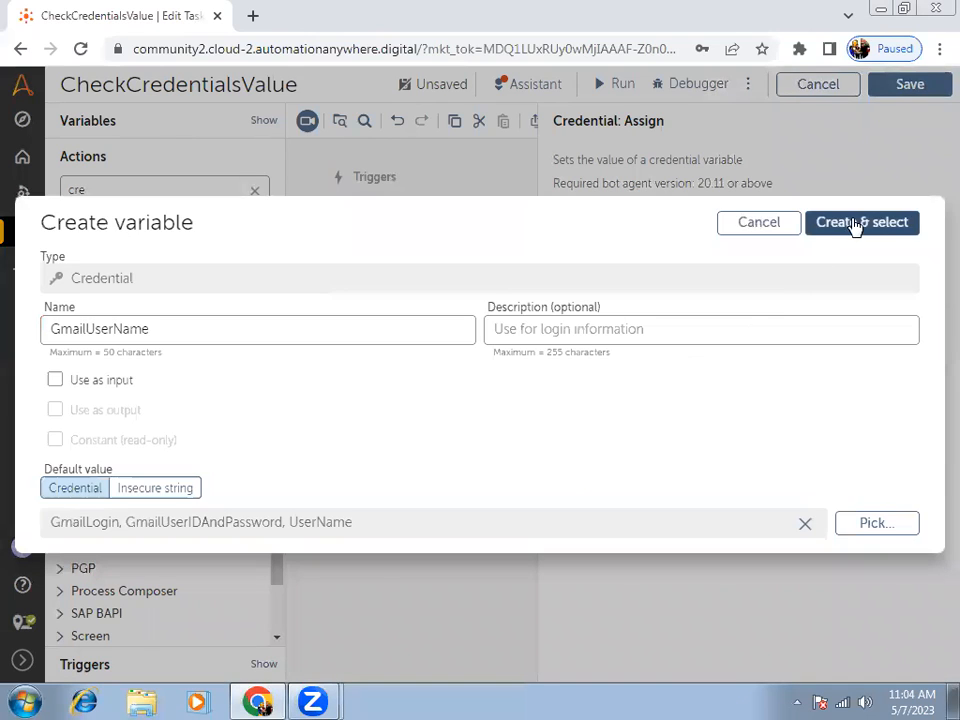
# Create GmailUserName and select it as the Assign action's outcome variable, and save the bot.
pyautogui.press('Return')
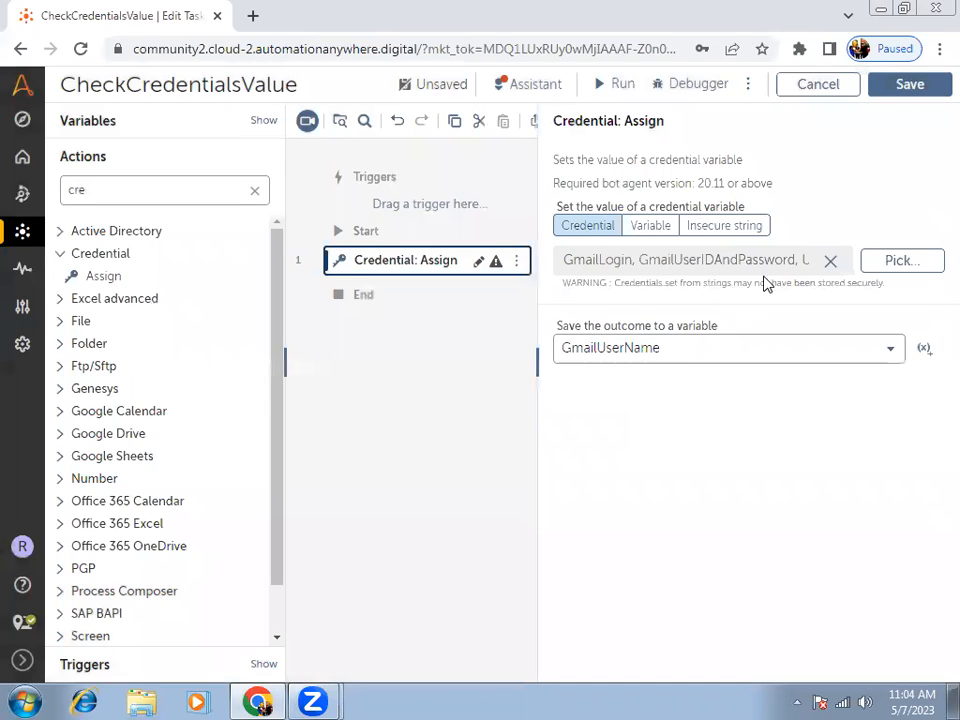
pyautogui.click(913, 85)
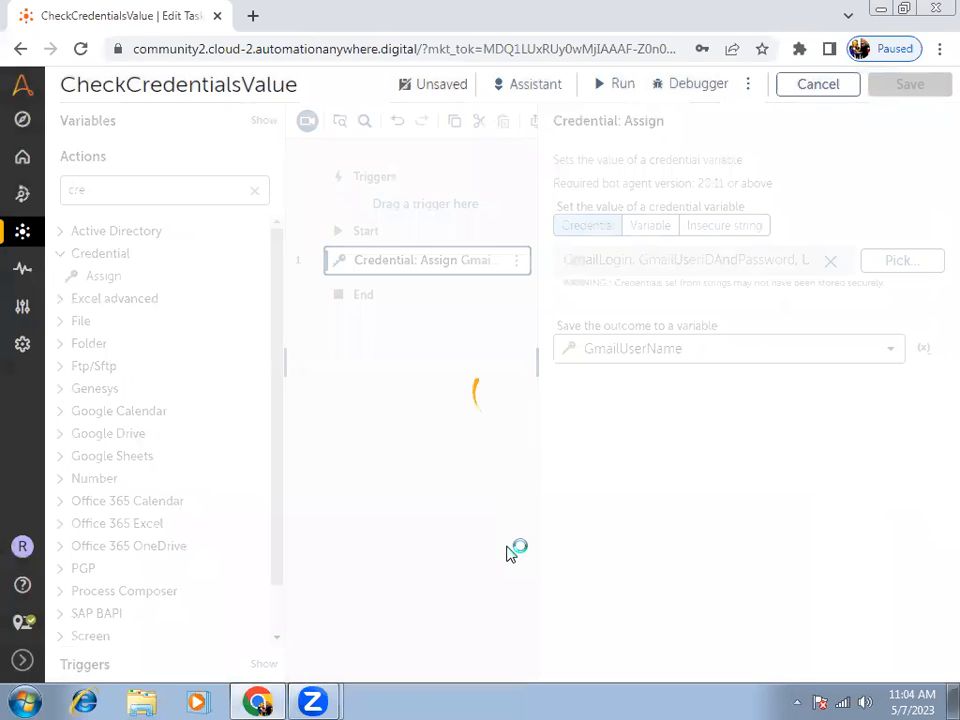
pyautogui.click(266, 345)
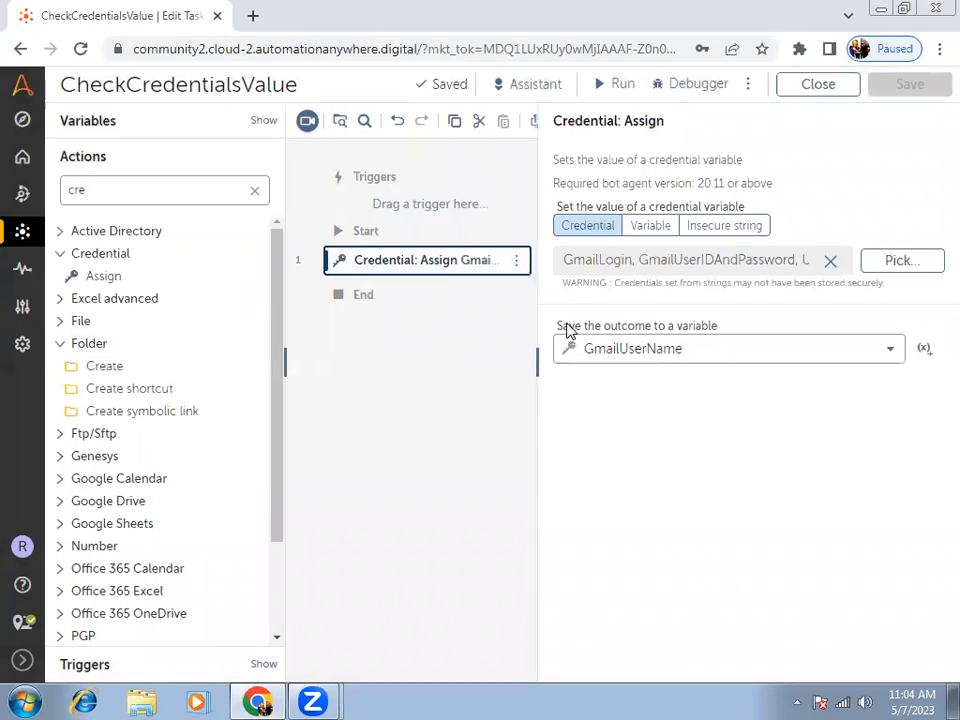